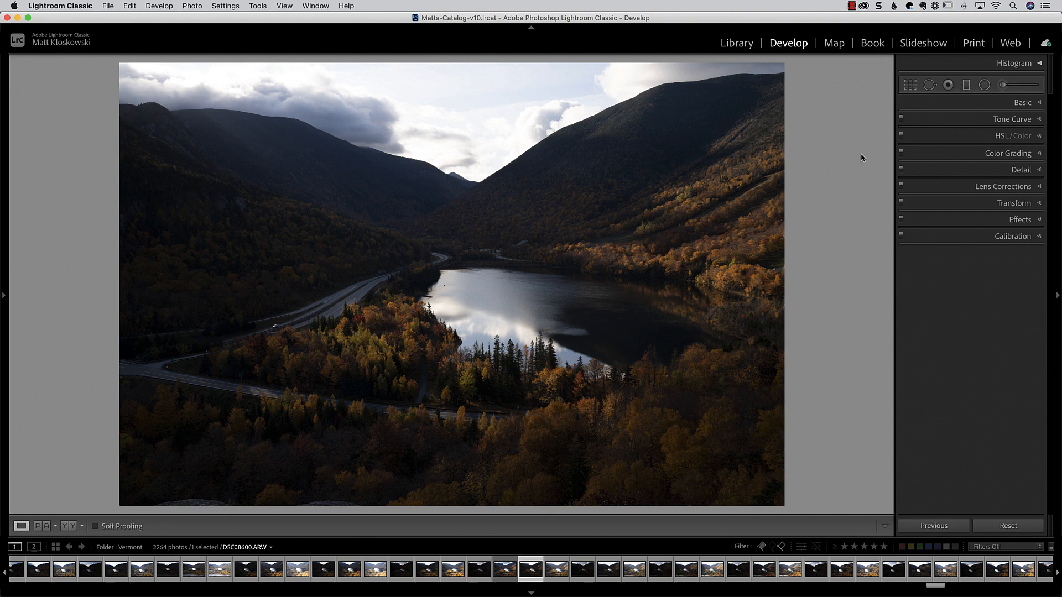
- Balance the photo's overall tone with Highlights -59, Shadows +67, Whites +21 and Blacks -8
click(1023, 102)
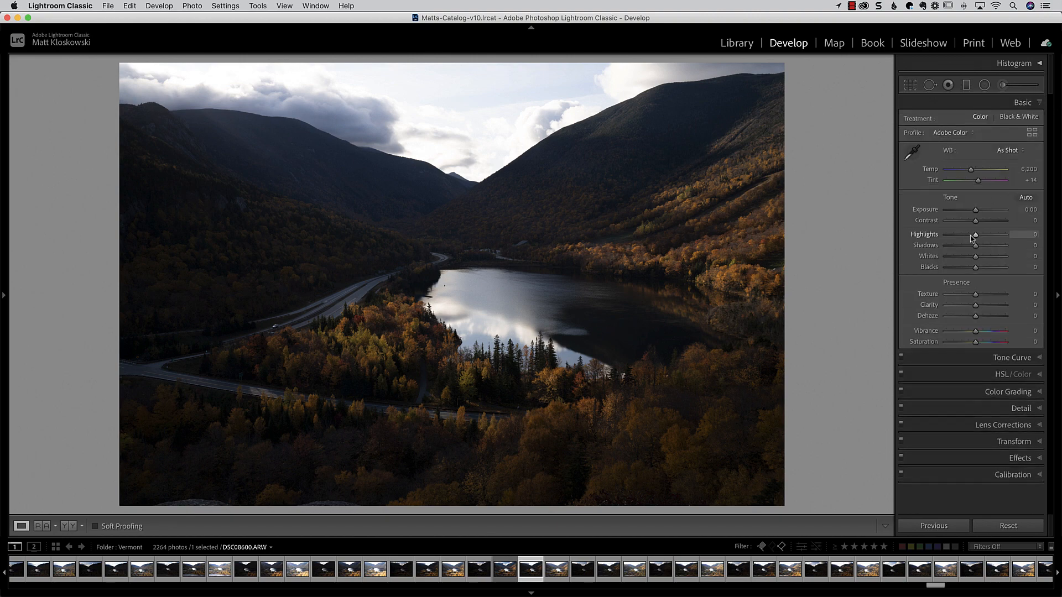
mouse_move(975, 237)
mouse_down()
mouse_move(964, 237)
mouse_move(992, 248)
mouse_up()
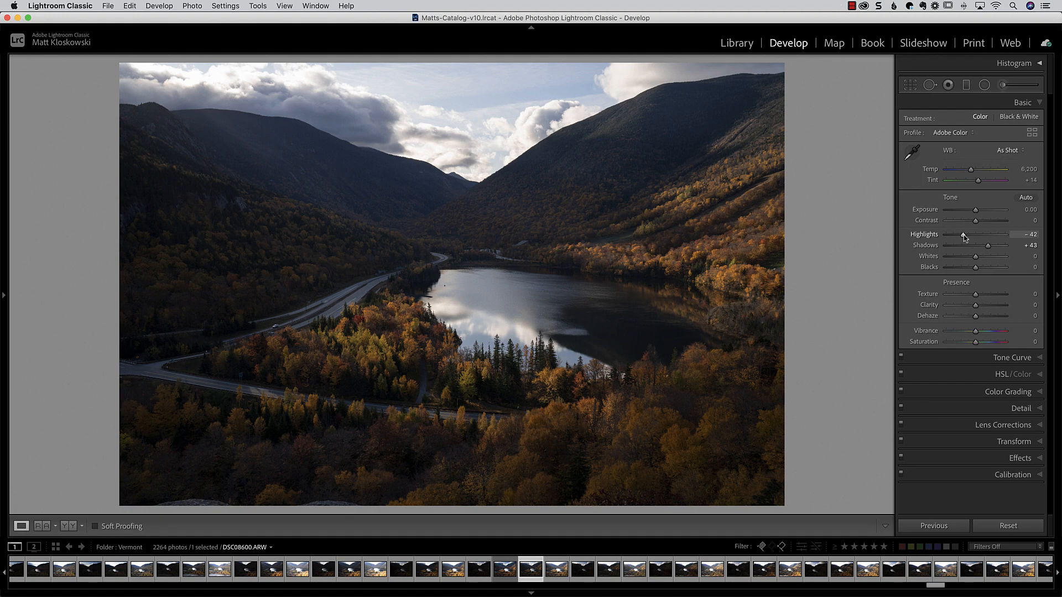
drag(988, 245, 996, 248)
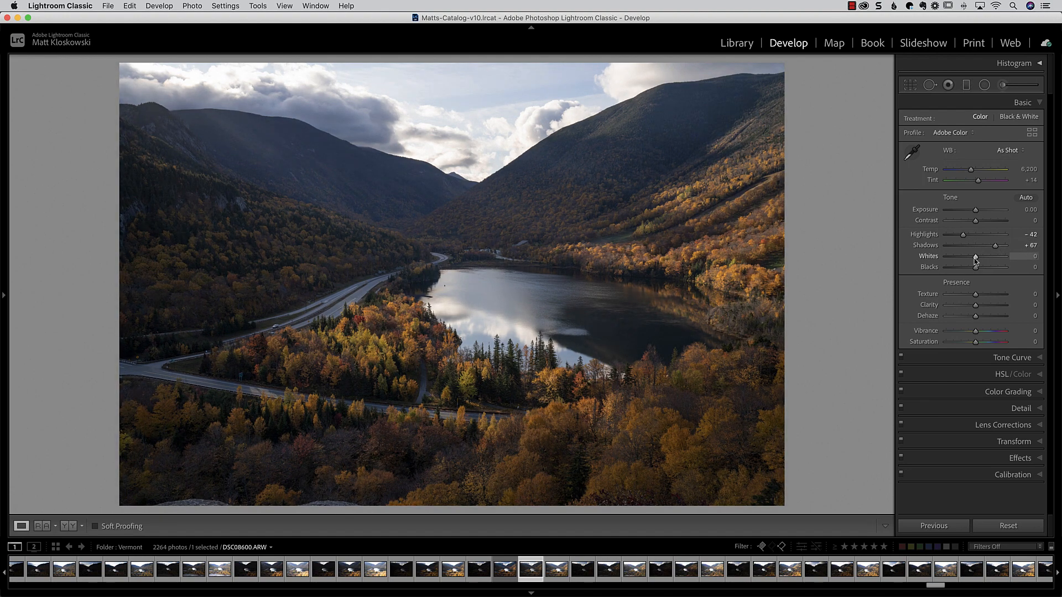
key(alt)
mouse_move(975, 260)
mouse_down()
mouse_move(985, 259)
mouse_move(973, 271)
mouse_up()
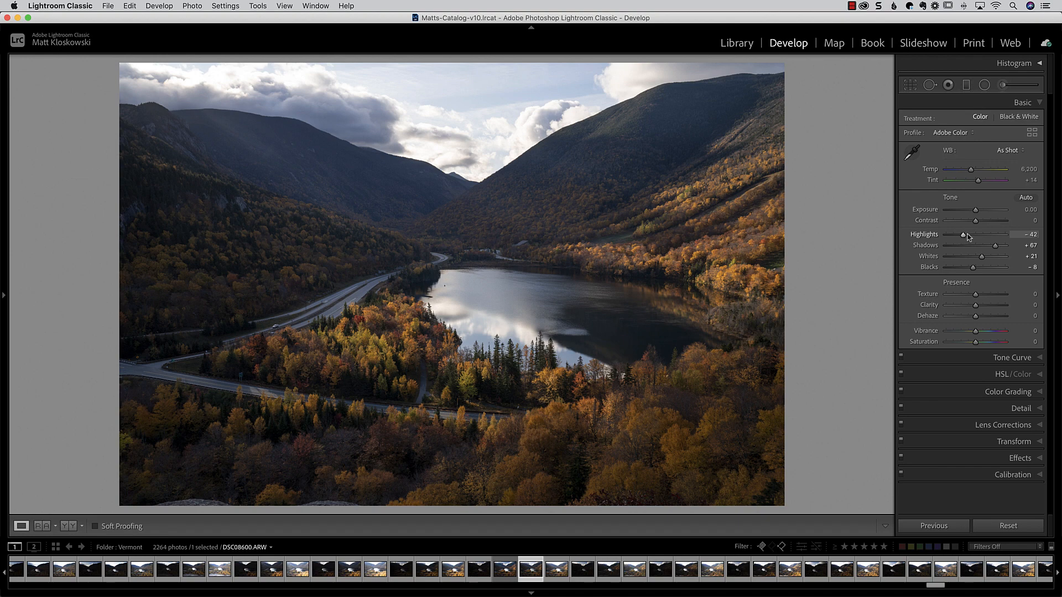
drag(962, 235, 959, 236)
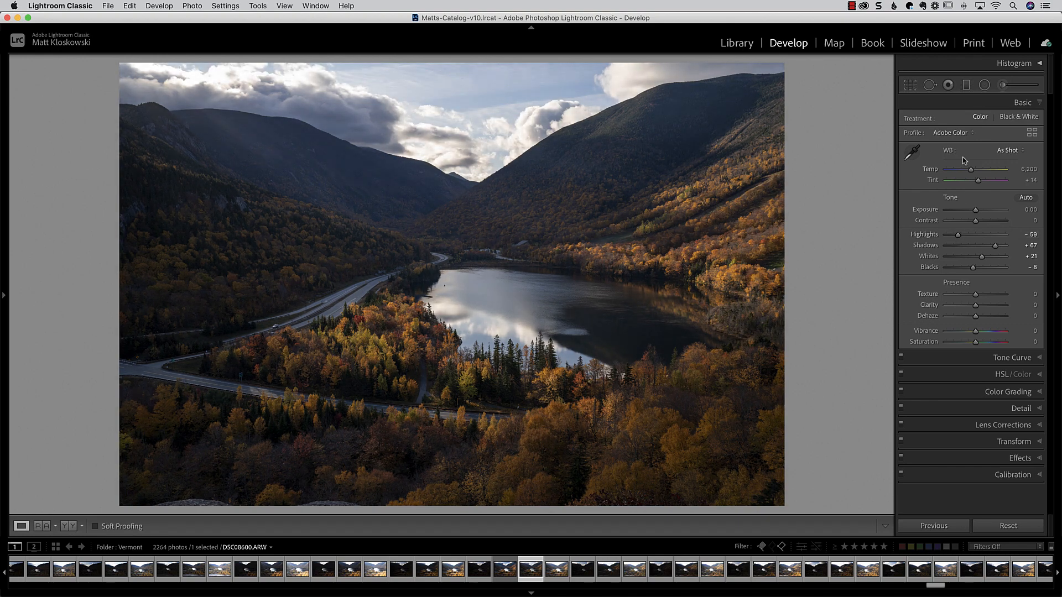
- Add a graduated filter over the sky and mountains with Exposure -0.08 and Highlights -8, shifted down so it reaches the lake
click(968, 86)
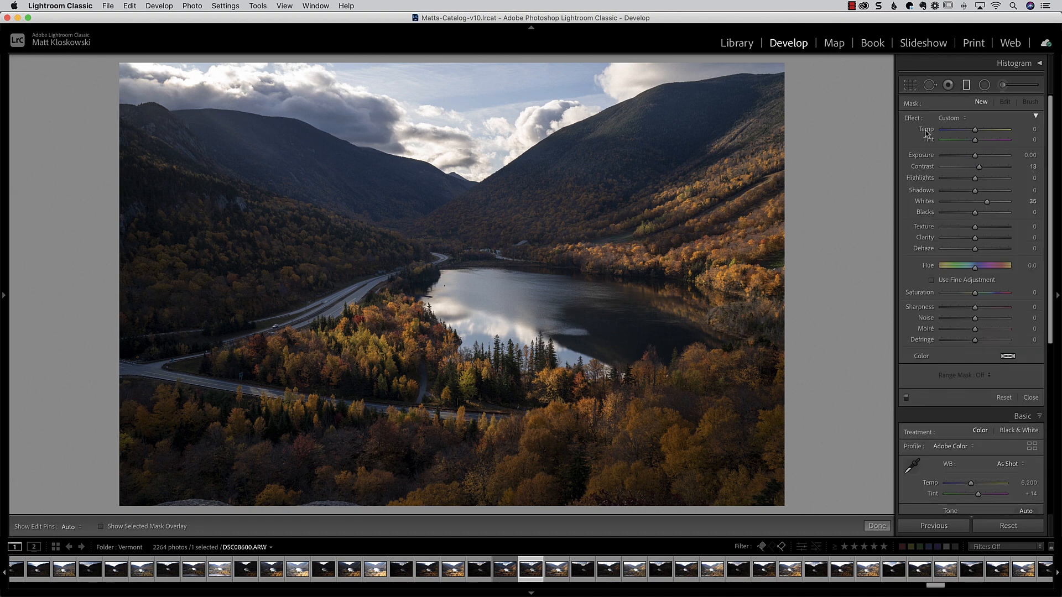
double_click(913, 118)
drag(972, 182, 969, 159)
drag(479, 122, 485, 260)
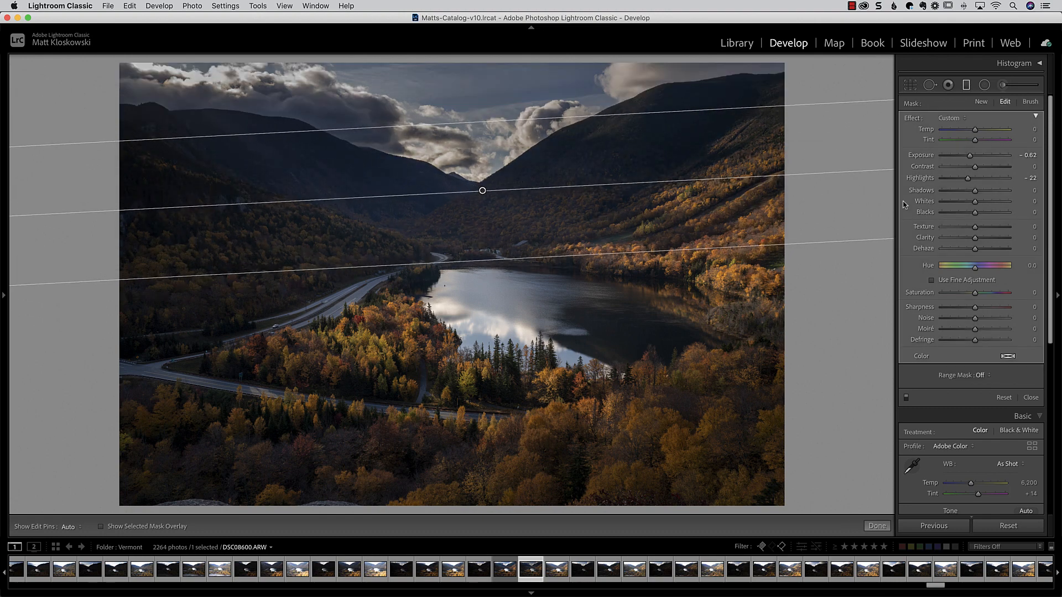
drag(967, 178, 976, 158)
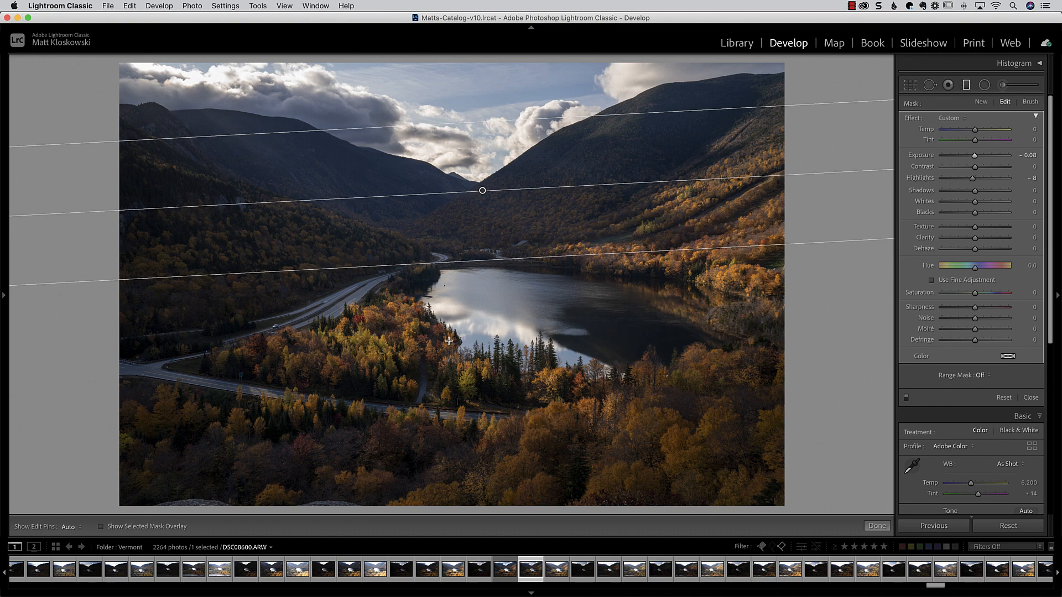
drag(482, 190, 454, 182)
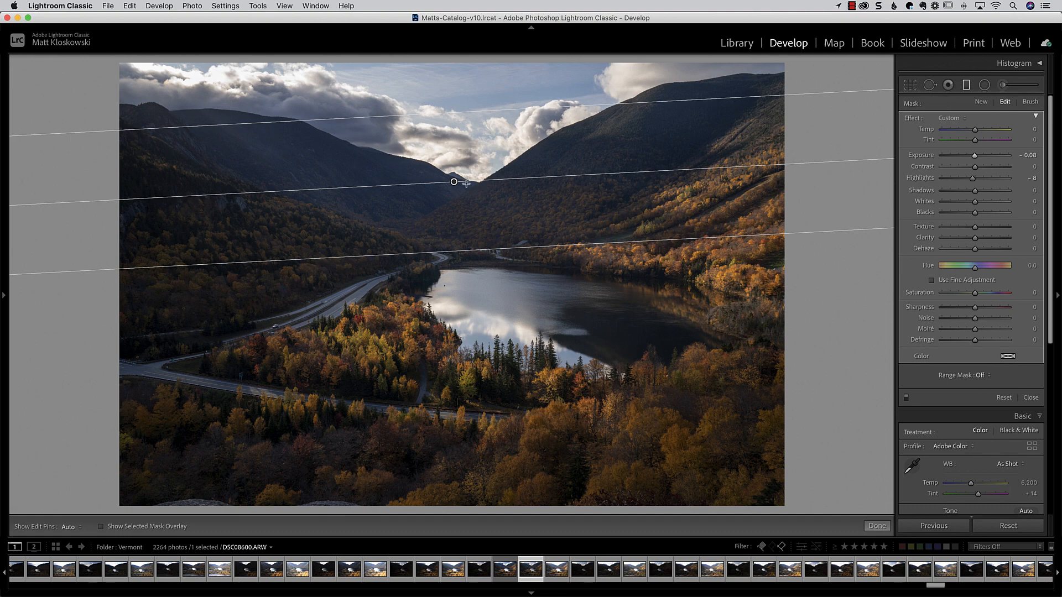
drag(454, 182, 468, 228)
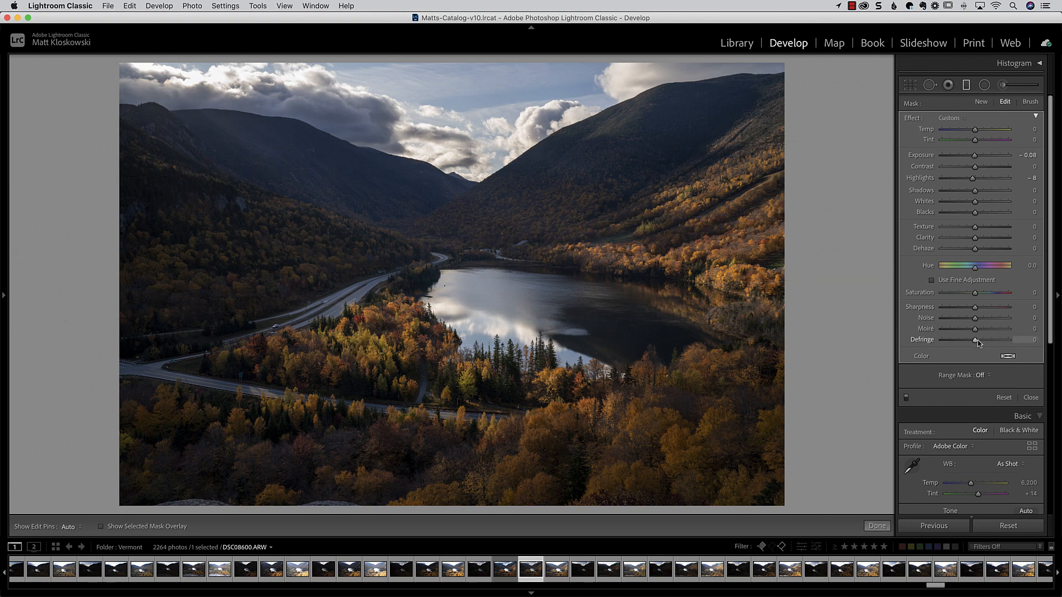
- Refine the sky's graduated filter with Dehaze 23, Shadows 18 and Highlights -7, trying a brighter Exposure of 0.71 and undoing it
drag(975, 249, 982, 250)
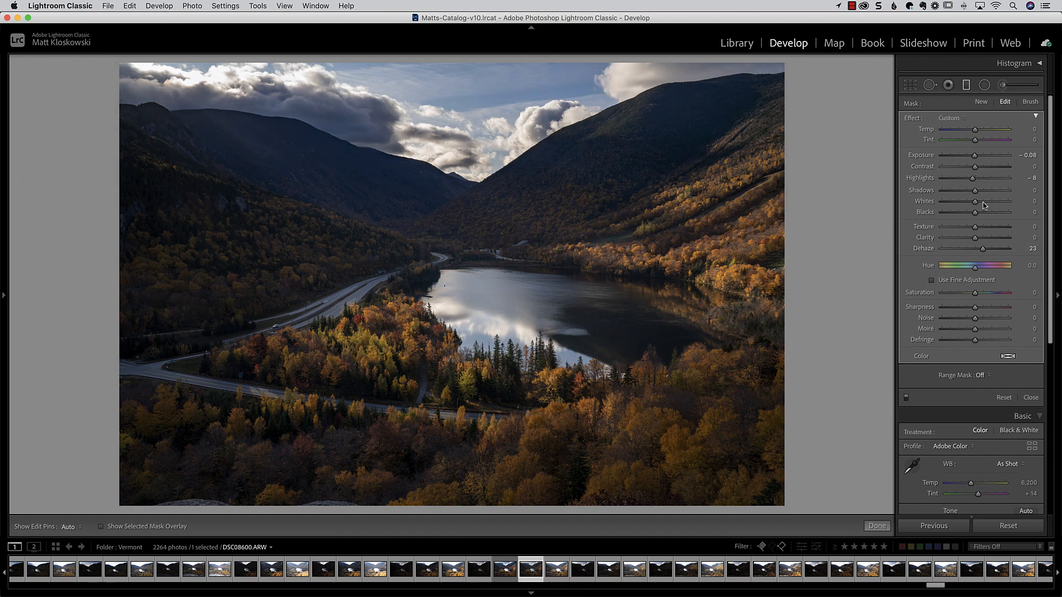
drag(985, 191, 981, 192)
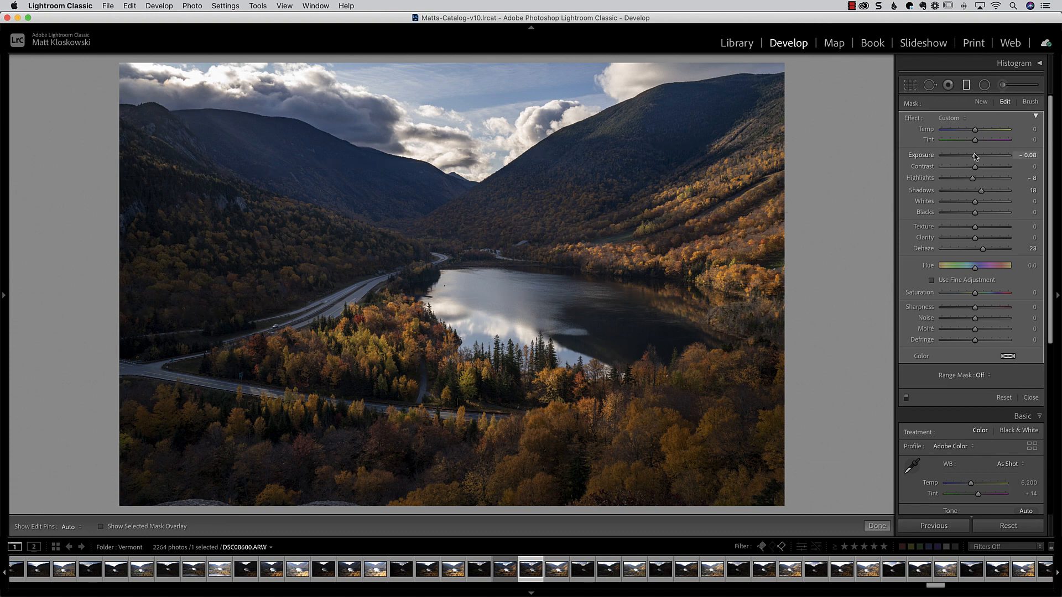
drag(975, 155, 982, 158)
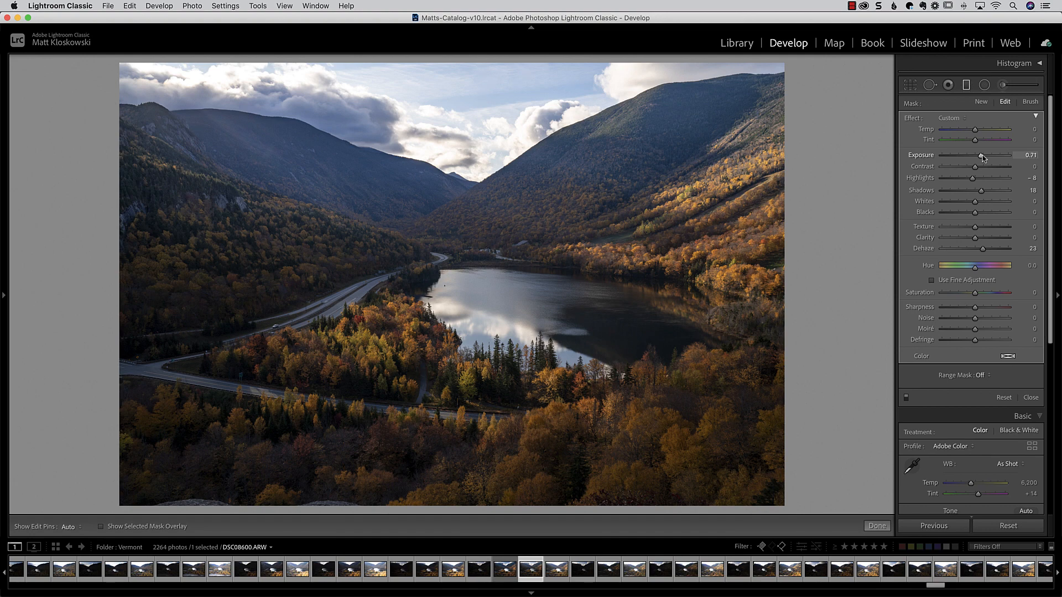
key(super+z)
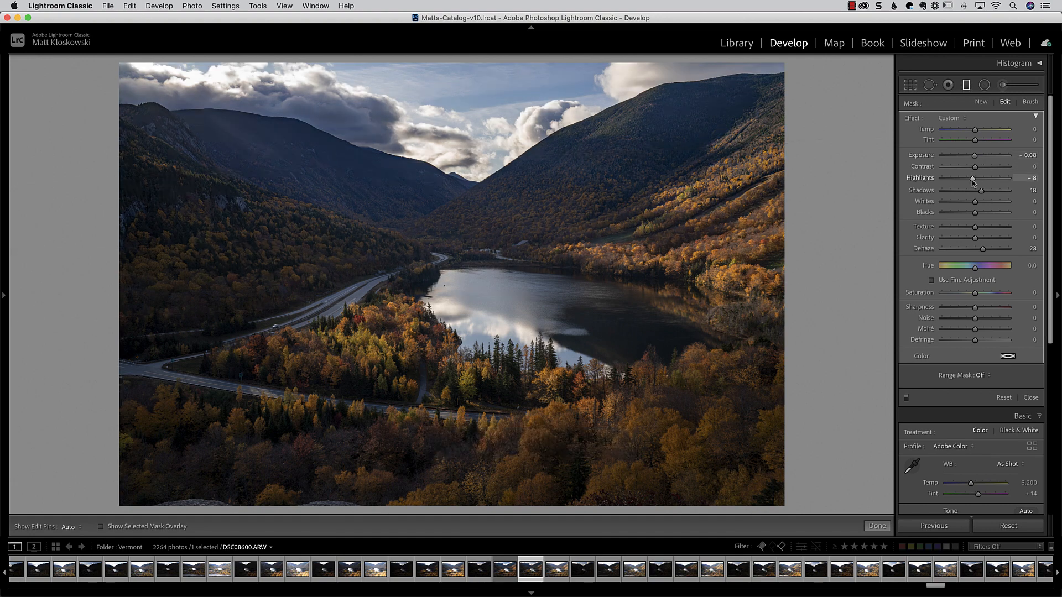
drag(973, 180, 972, 180)
- Compare the photo with and without the graduated filter, warm the filter's Temp to 4 and close it
click(907, 397)
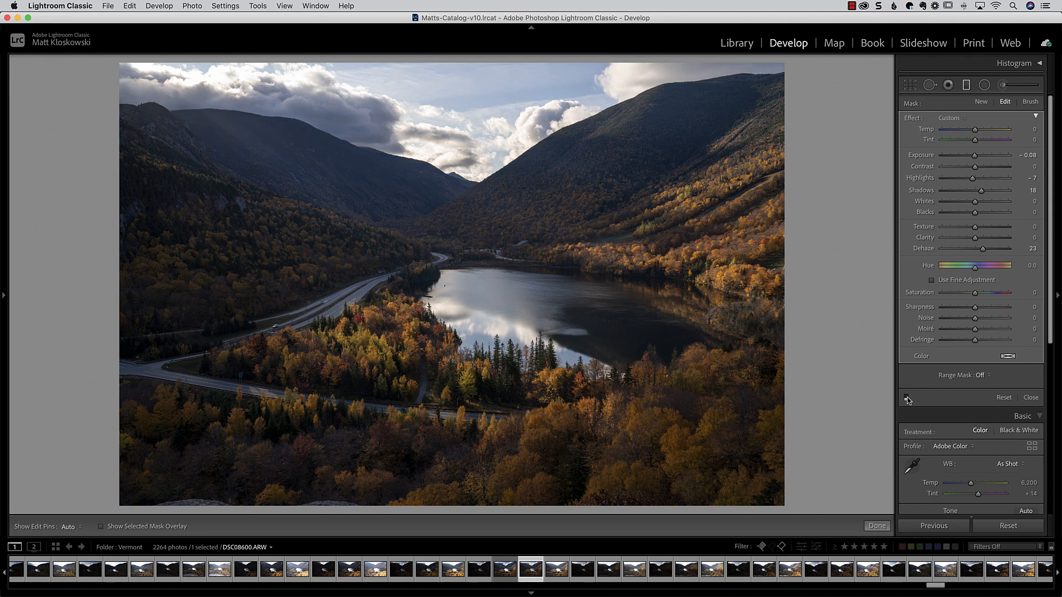
click(907, 397)
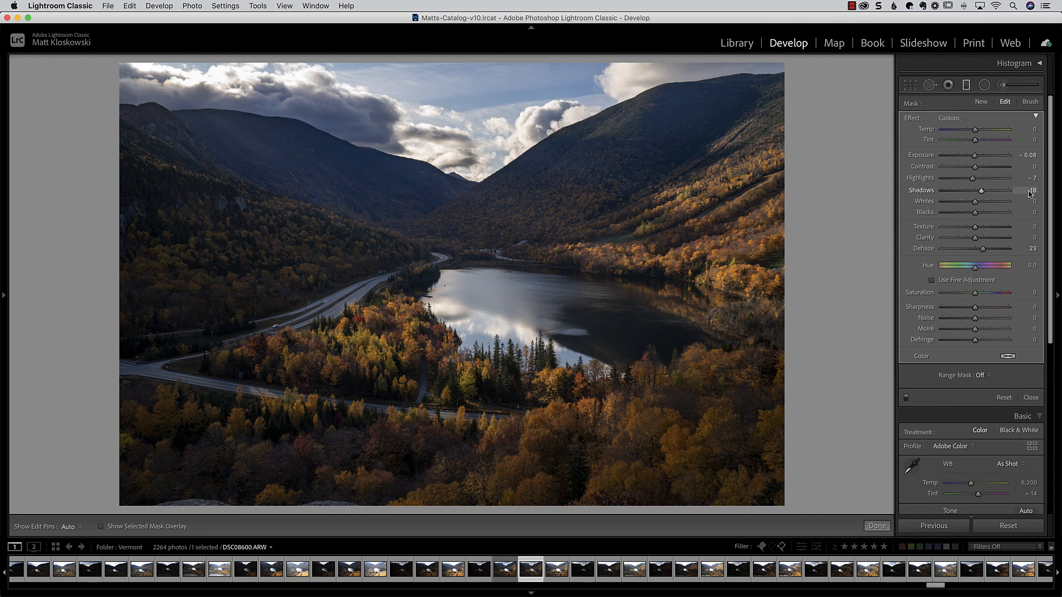
drag(977, 133, 979, 134)
click(1030, 397)
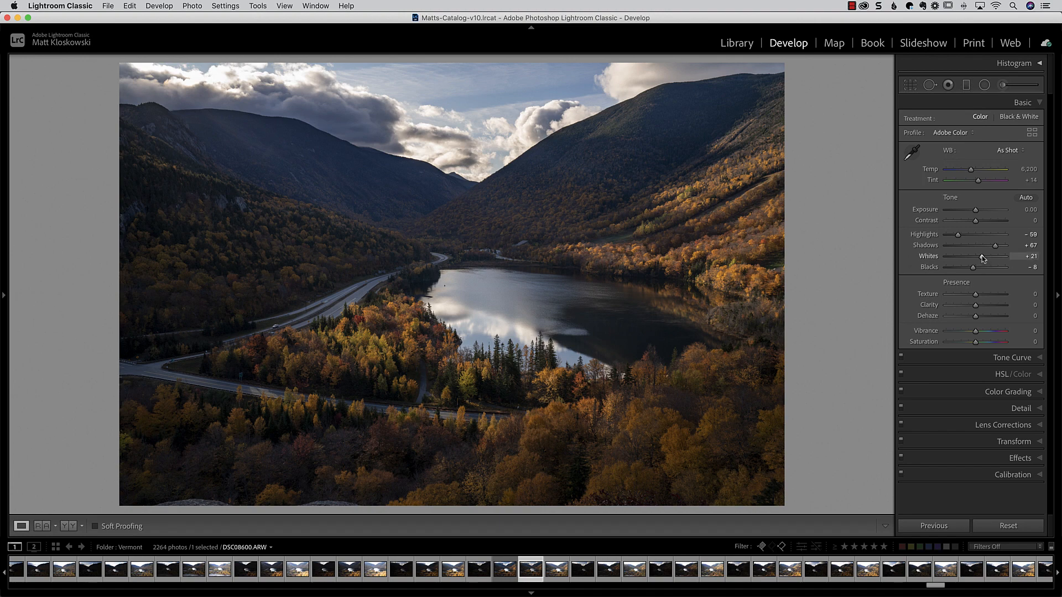
- Set the overall Whites to +30, Shadows to +86 and Dehaze to +3, and compare the photo with its original version
drag(986, 258, 985, 257)
drag(995, 247, 1000, 247)
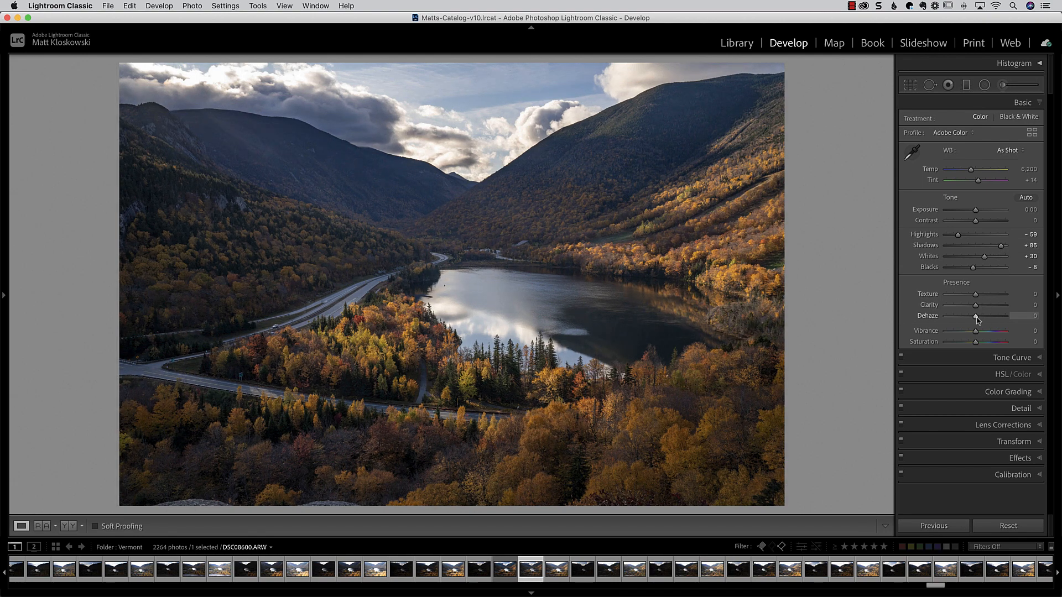
drag(976, 317, 977, 317)
key(backslash)
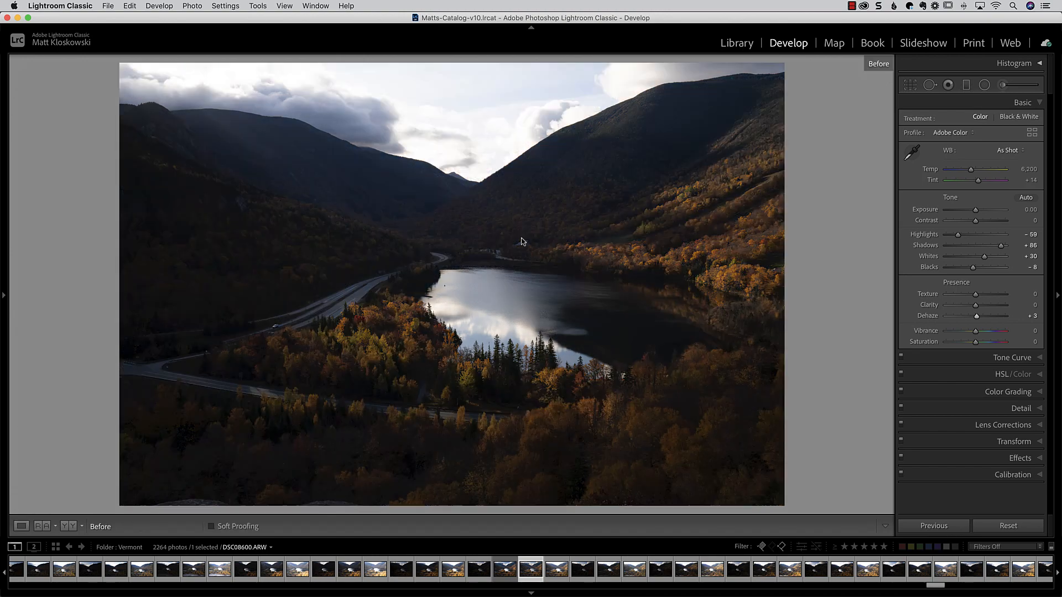
key(backslash)
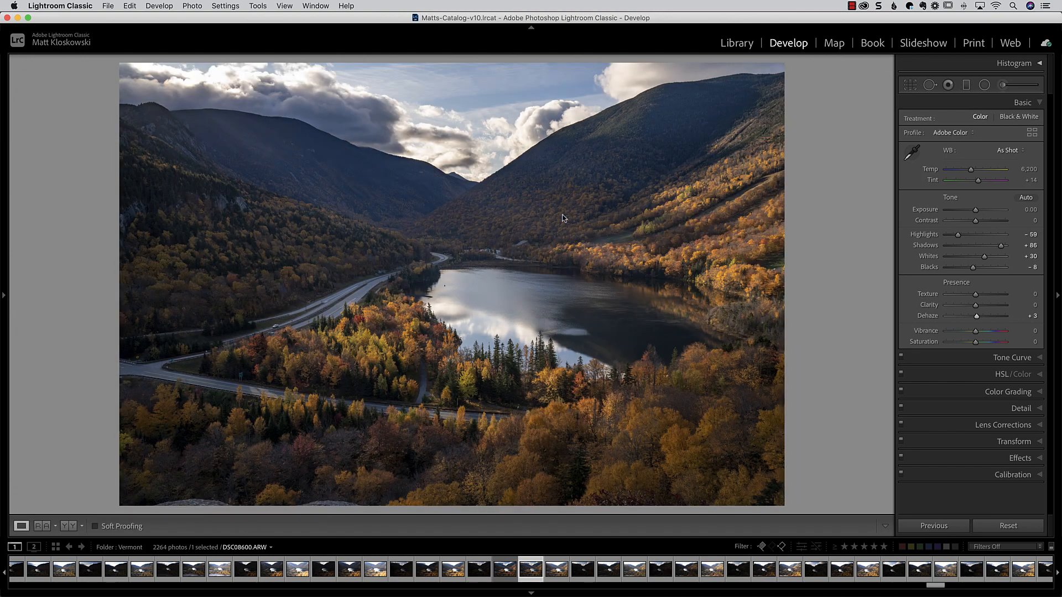
- Reselect the sky's graduated filter, fine-tune its Exposure slightly and close the filter
click(966, 84)
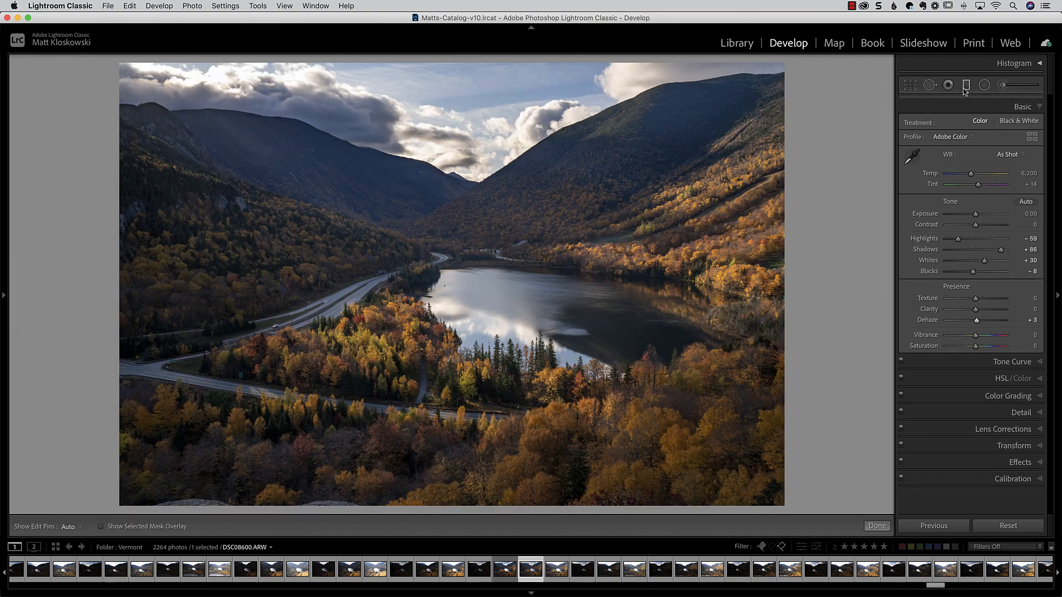
click(469, 227)
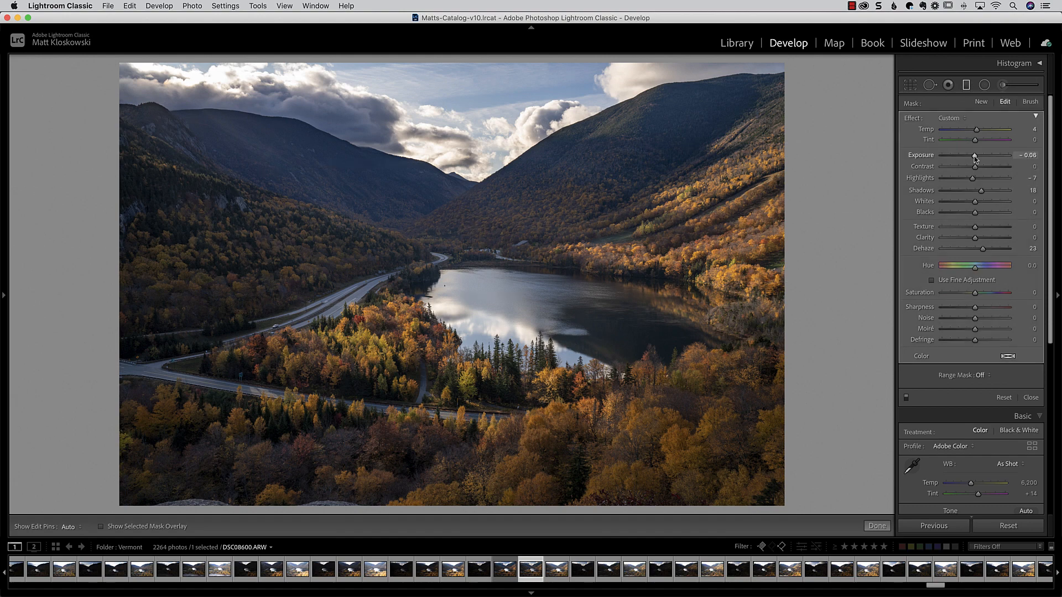
drag(975, 160, 974, 159)
click(1030, 398)
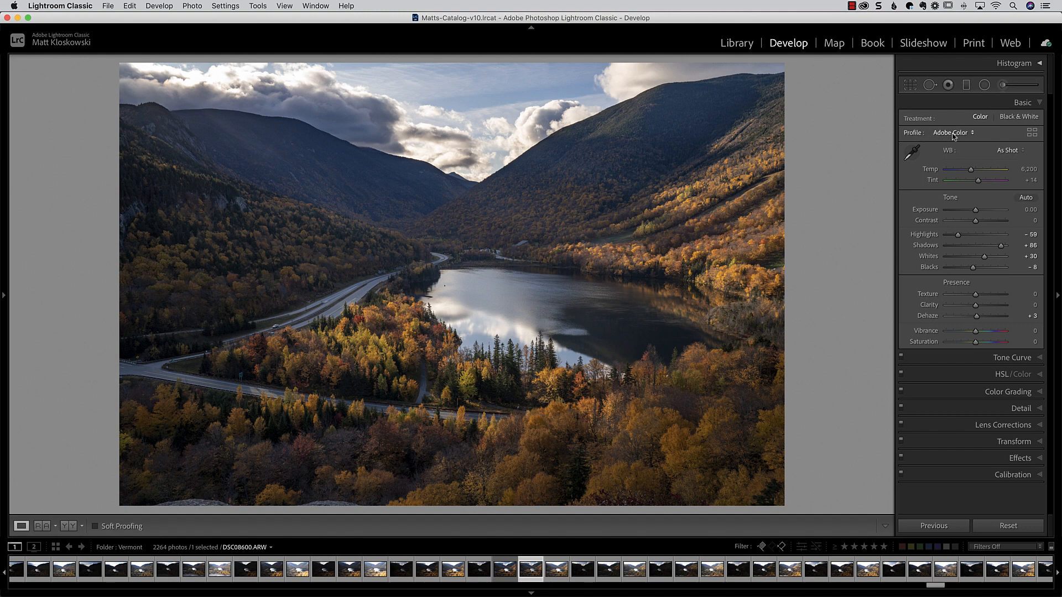
- Browse the Adobe Raw profiles and preview Adobe Landscape on the photo
click(1031, 135)
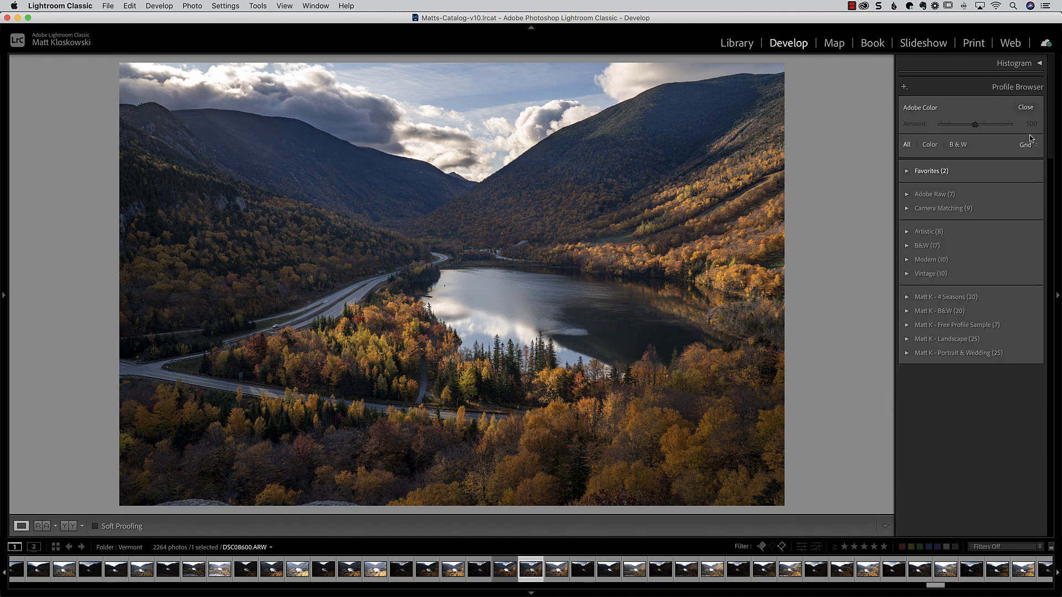
click(924, 195)
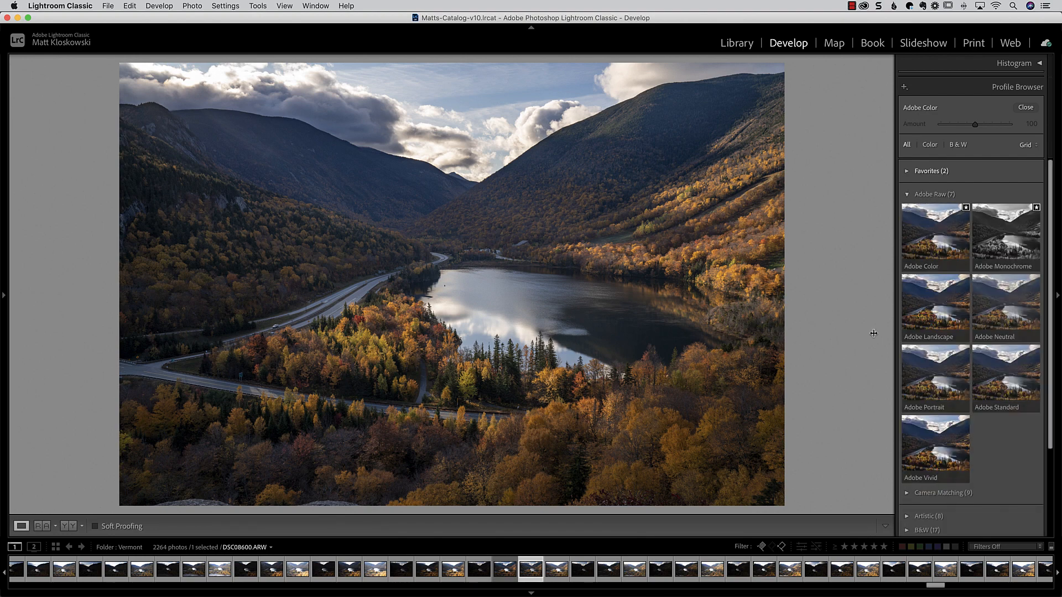
click(934, 325)
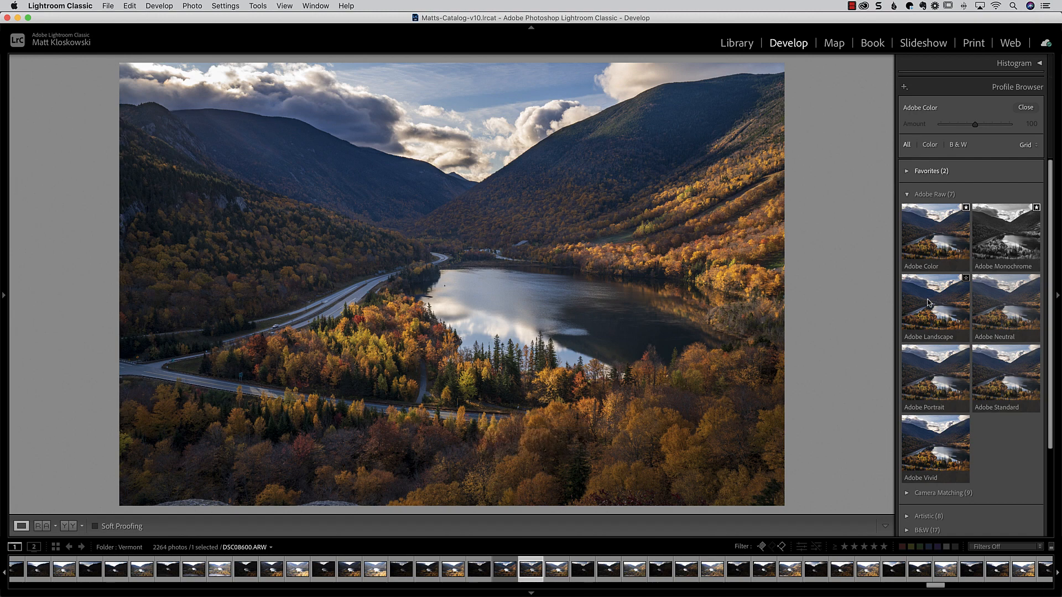
click(929, 303)
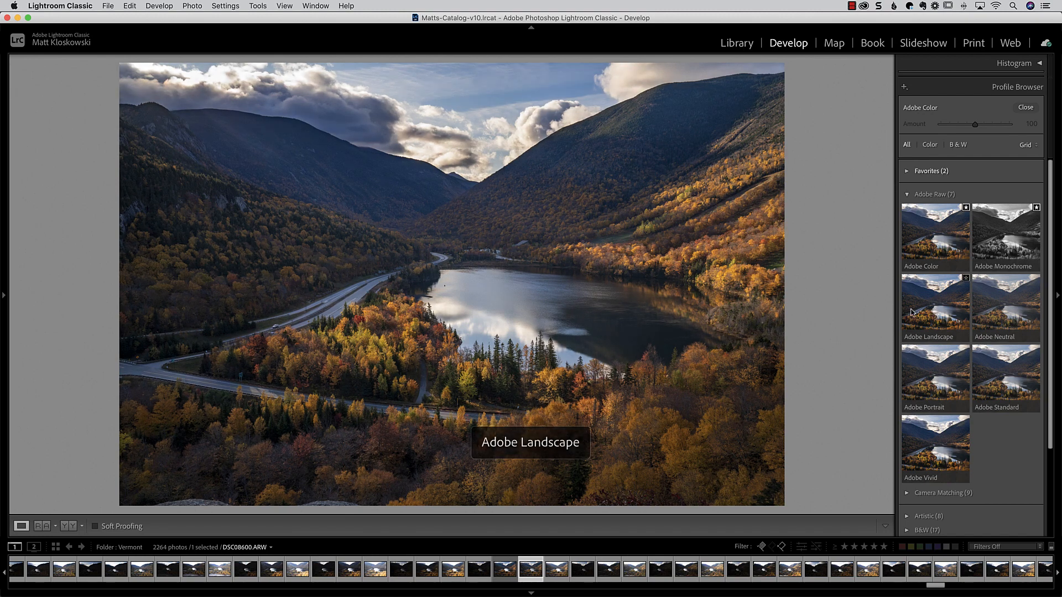
click(907, 196)
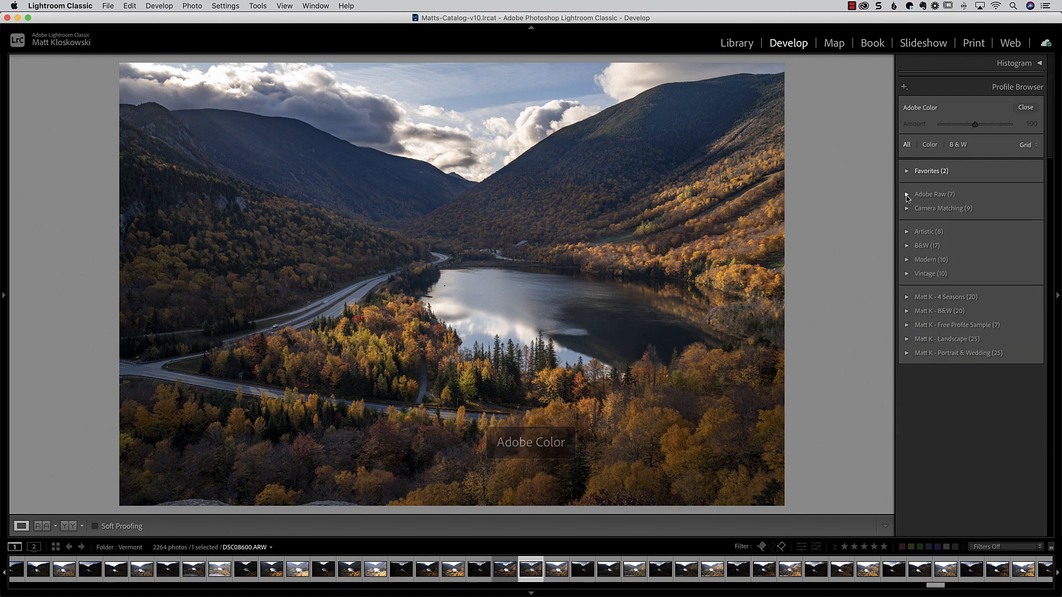
- Look through the Camera Matching profiles, such as Camera Deep, and leave the profile browser with Adobe Color kept
click(907, 210)
scroll(934, 288, down, 1)
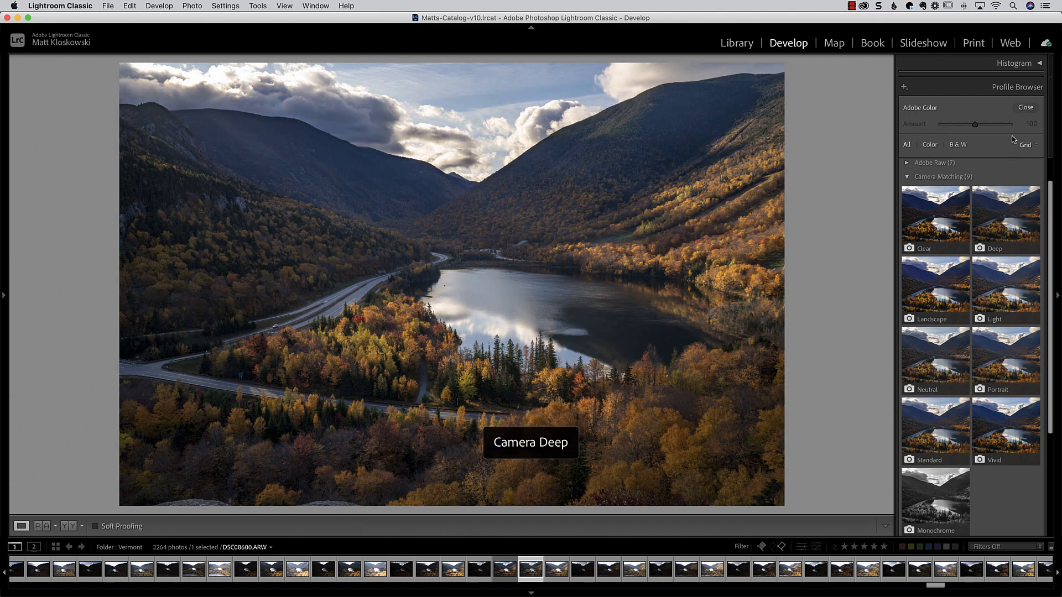
click(910, 177)
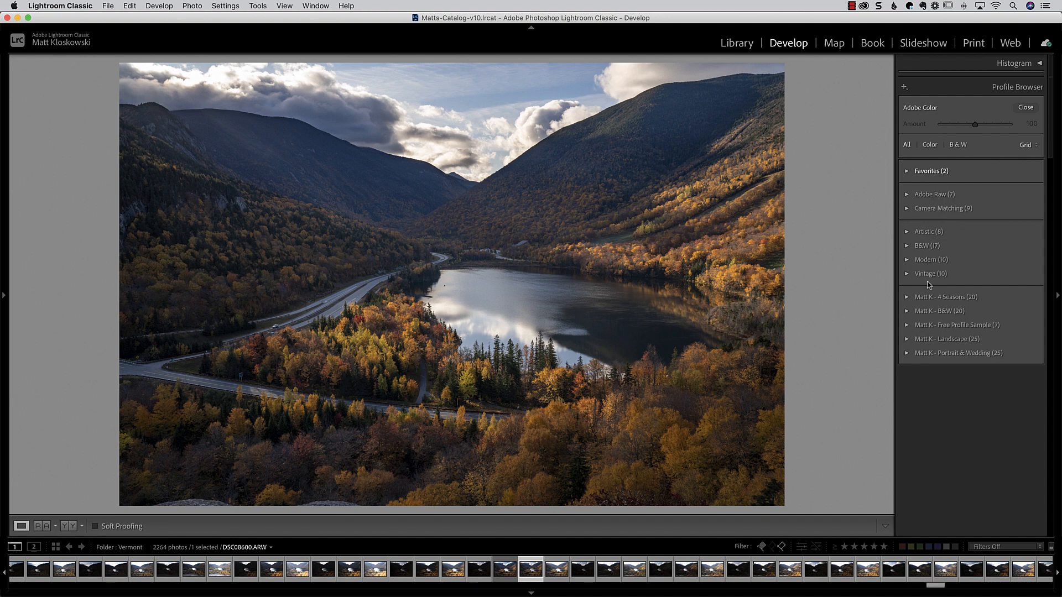
click(1026, 108)
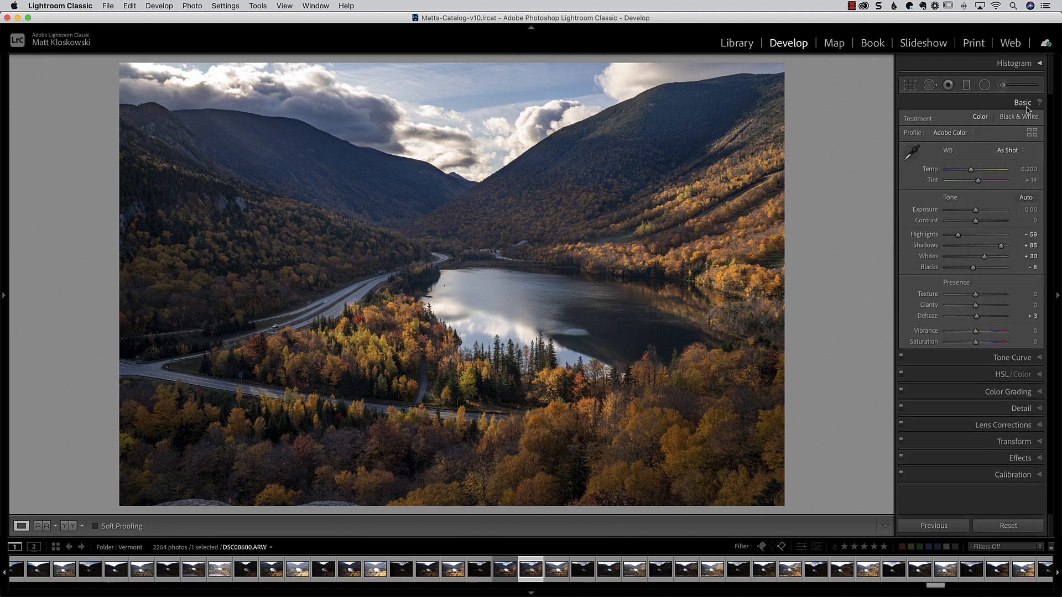
- Shift the foliage hues toward red with Hue values of Red -65, Orange -51 and Yellow -22
click(999, 374)
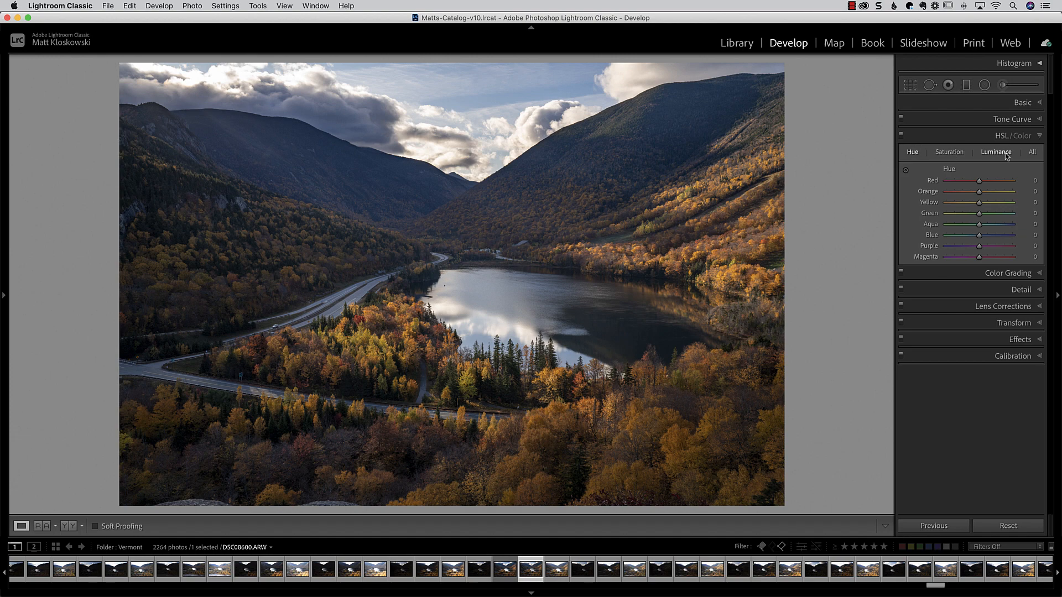
drag(979, 181, 975, 202)
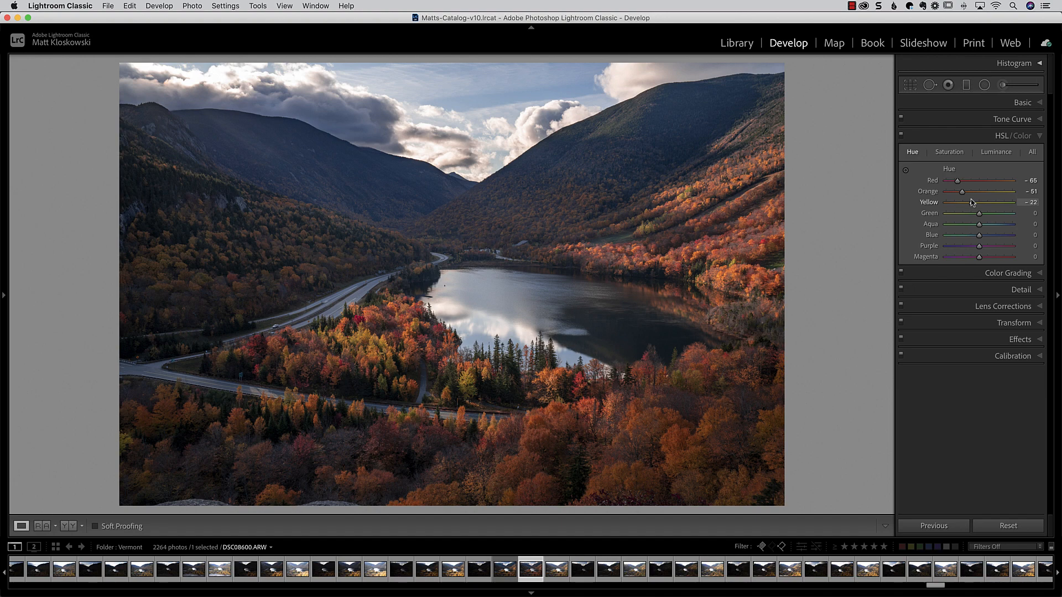
- Raise the Red saturation to +19 and set the luminance to Red -32, Orange +36 and Yellow +76
click(949, 152)
click(985, 181)
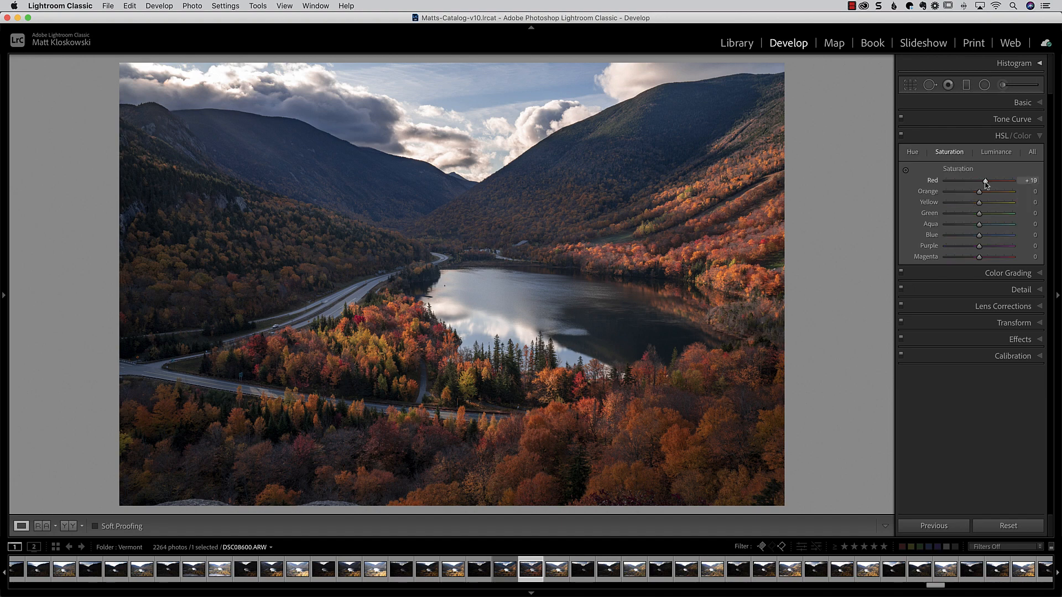
drag(979, 191, 1005, 203)
click(996, 152)
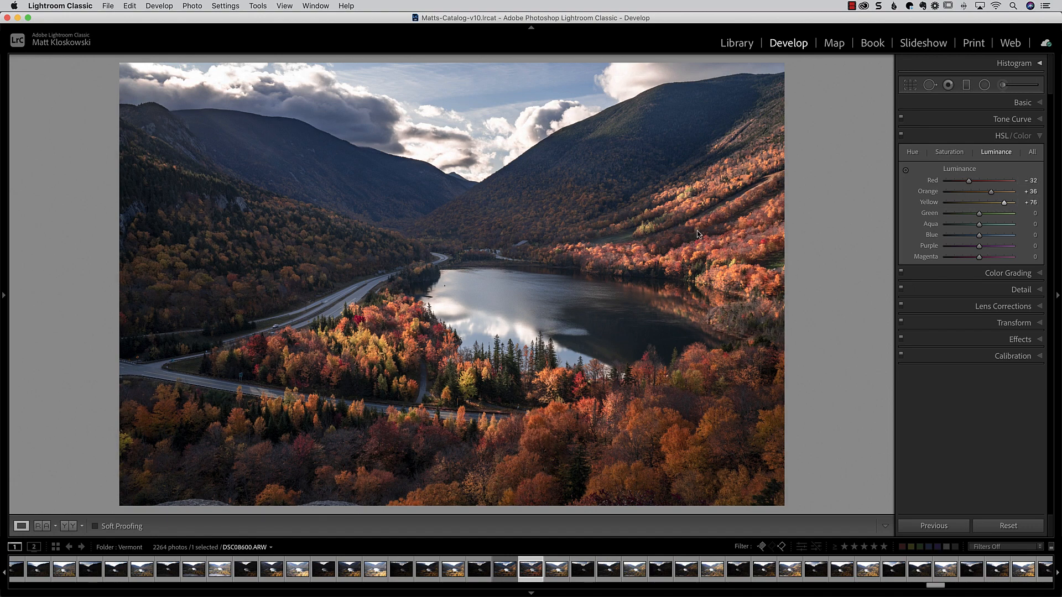
- Compare the photo with and without the HSL color adjustments
click(901, 136)
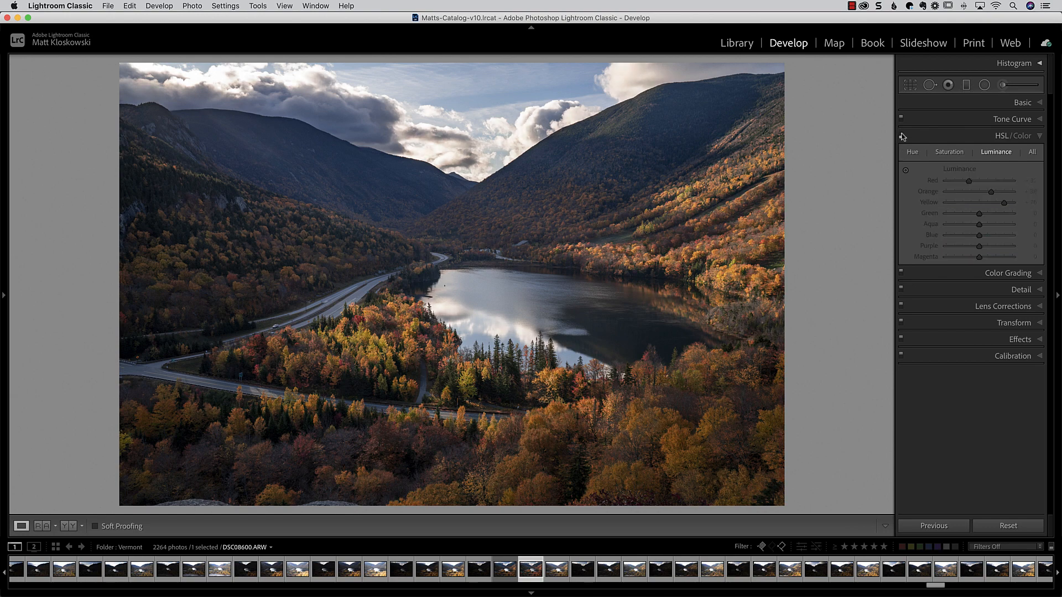
click(901, 136)
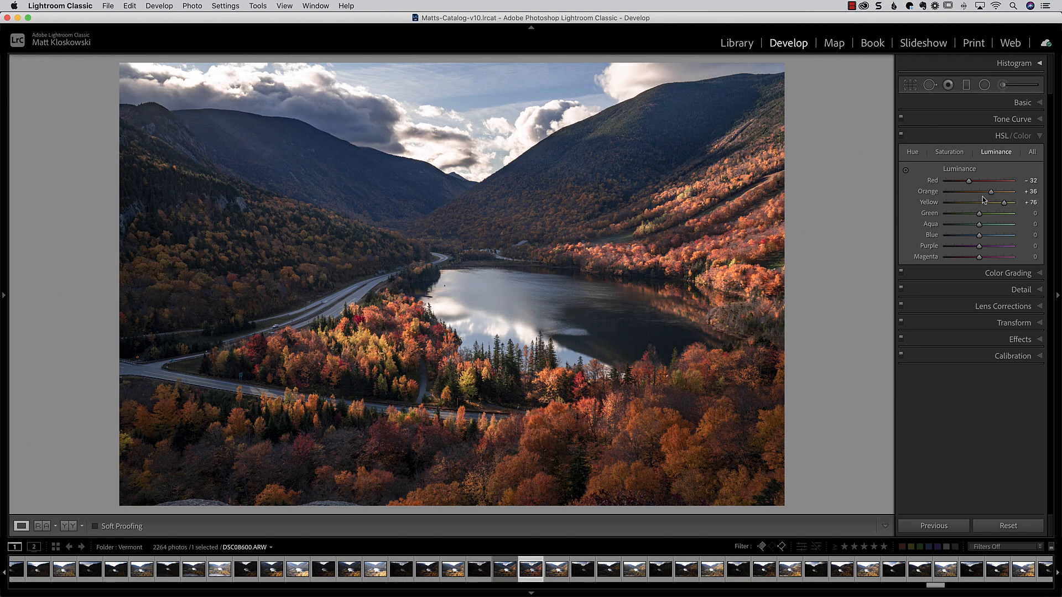
drag(990, 193, 982, 195)
- Reset all HSL hue, saturation and luminance adjustments to zero
click(949, 151)
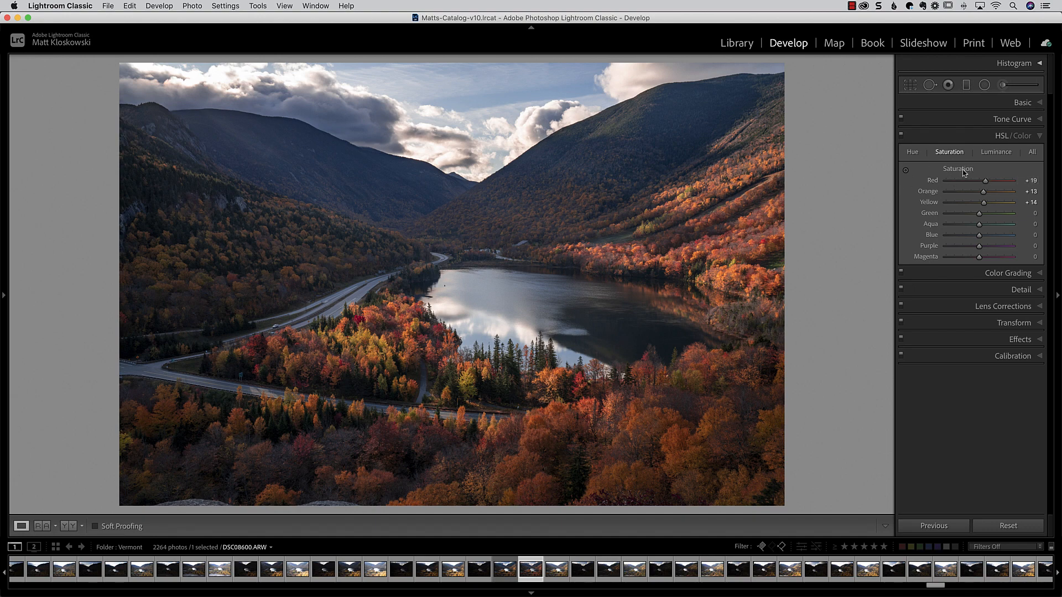
key(alt)
click(914, 153)
alt+click(958, 169)
click(996, 152)
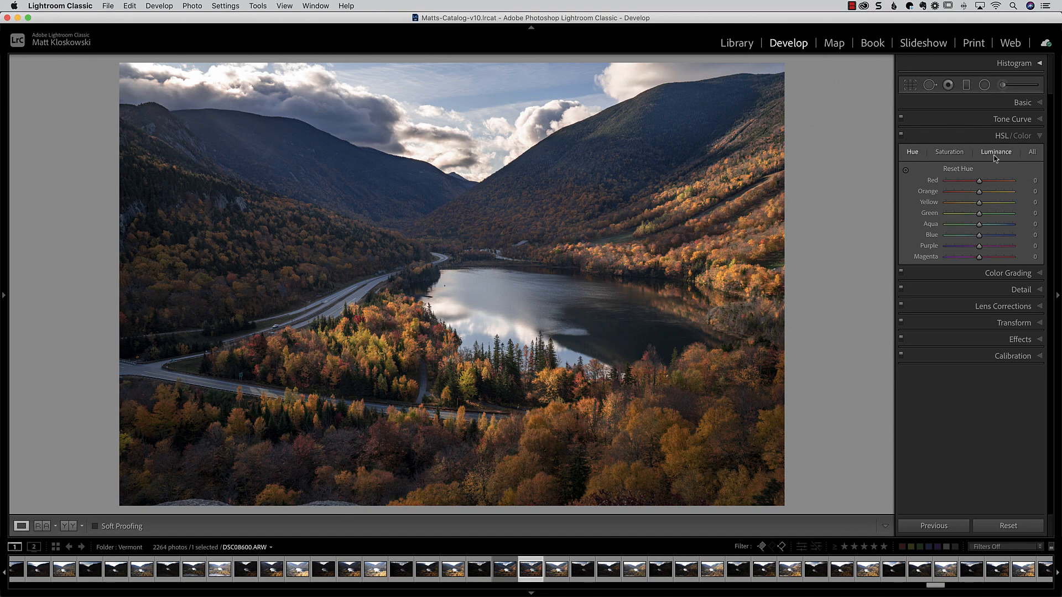
alt+click(957, 169)
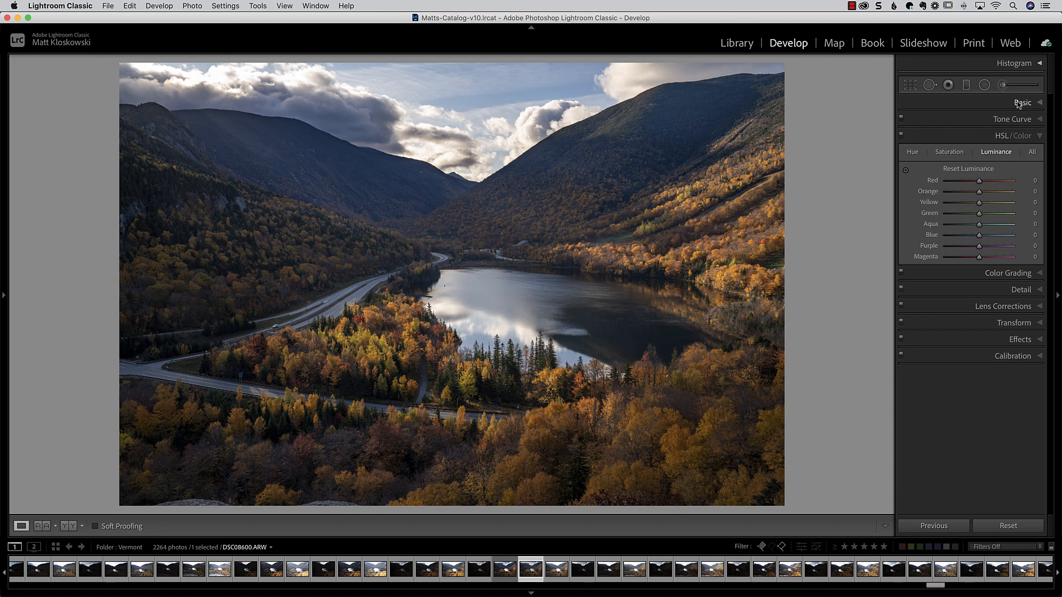
key(alt)
- Calibrate the primaries: Red Hue -41, Saturation +20; Green Hue +23, Saturation +16; Blue Hue -14, Saturation +30
click(1013, 356)
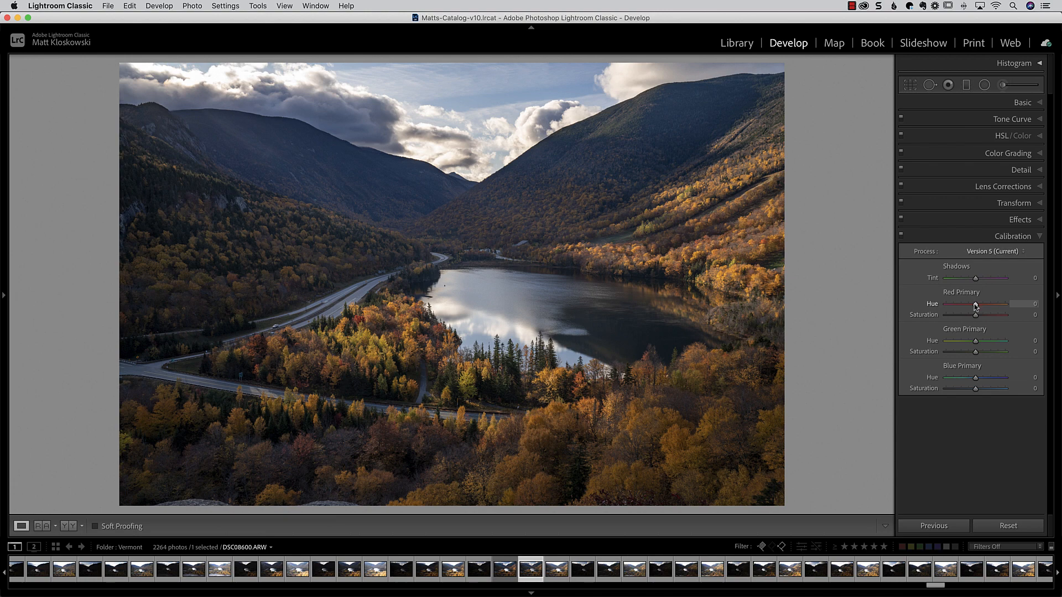
drag(974, 304, 982, 343)
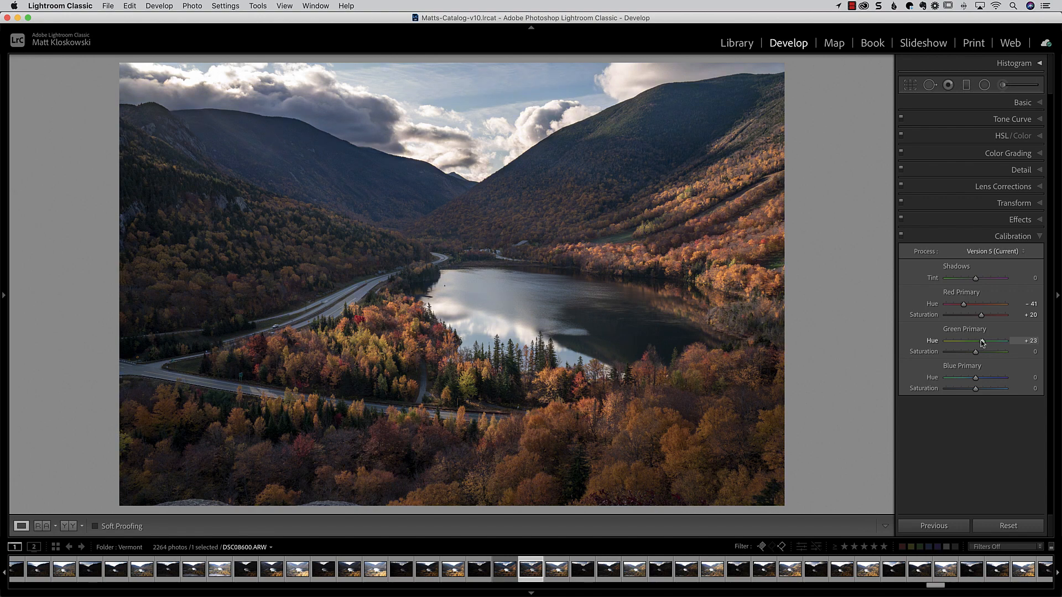
drag(975, 353, 988, 390)
- Compare the photo with and without the calibration changes, both in full view and close up on the foliage beside the lake
click(900, 234)
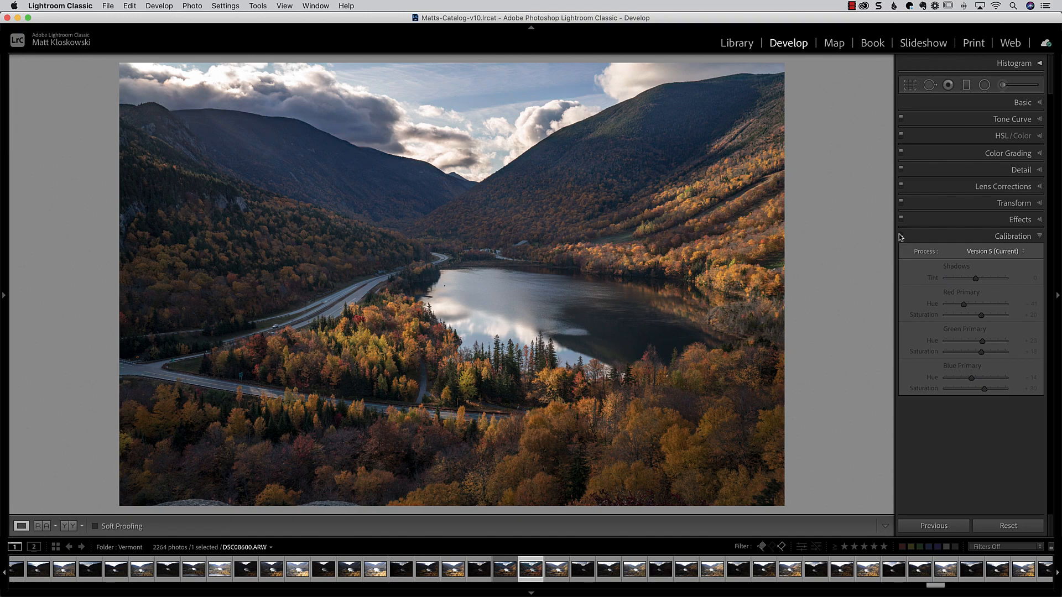
click(900, 234)
click(425, 314)
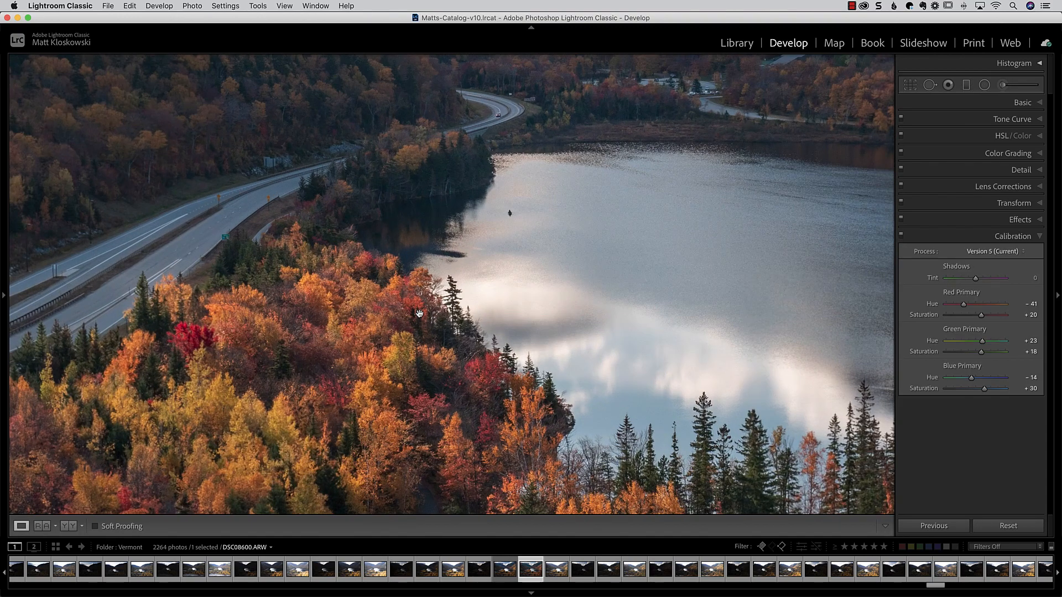
drag(425, 314, 478, 146)
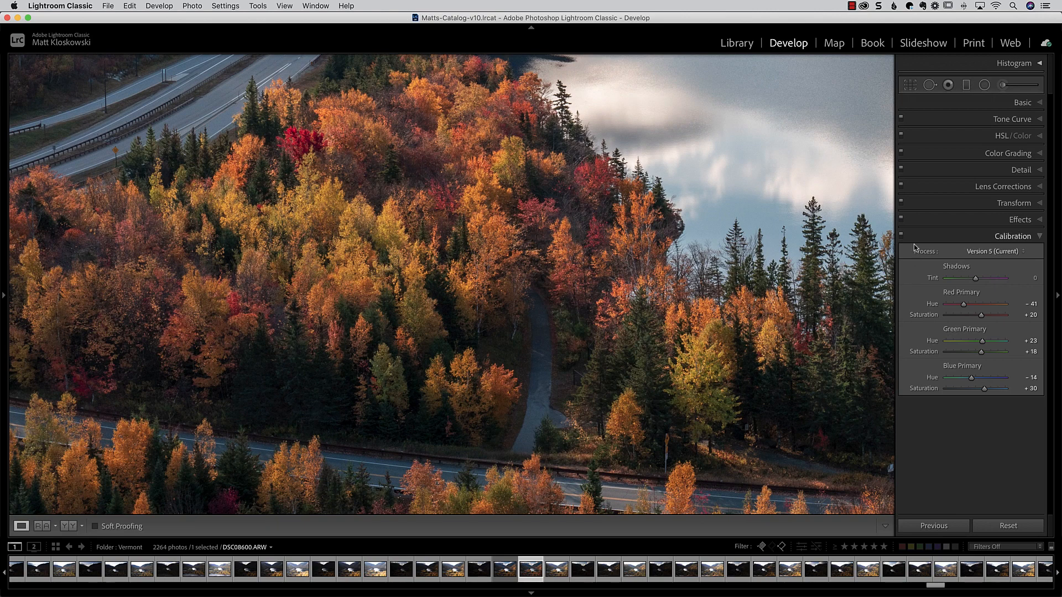
click(900, 235)
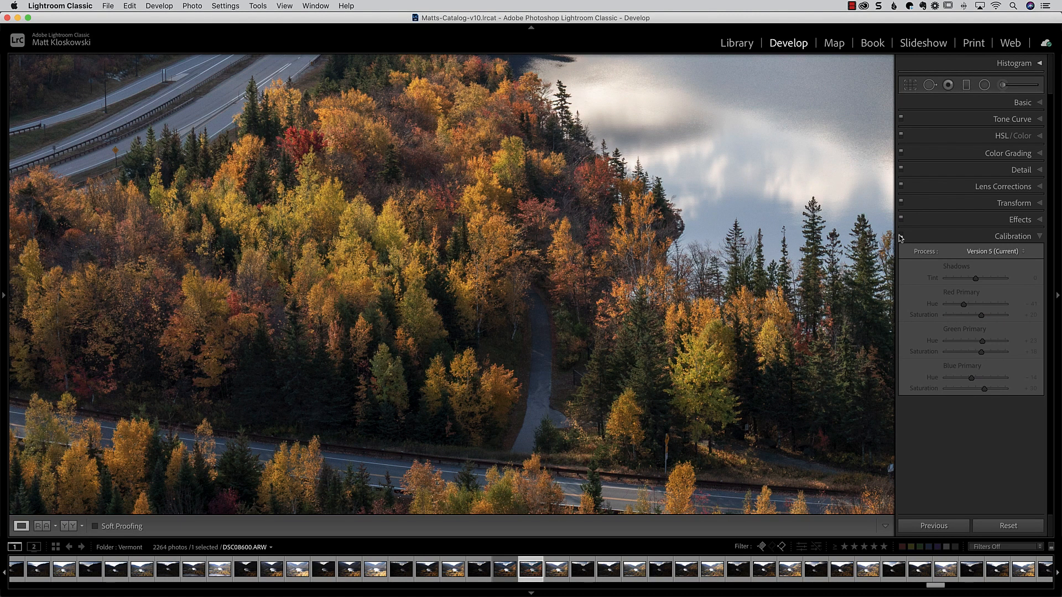
click(900, 236)
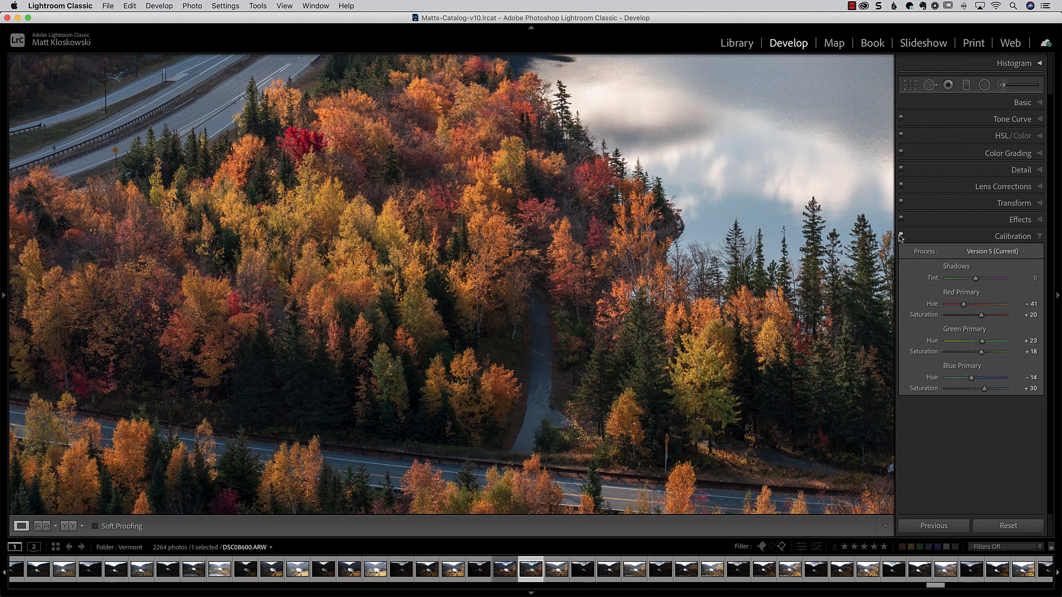
click(899, 237)
click(900, 236)
click(899, 236)
click(900, 236)
click(668, 171)
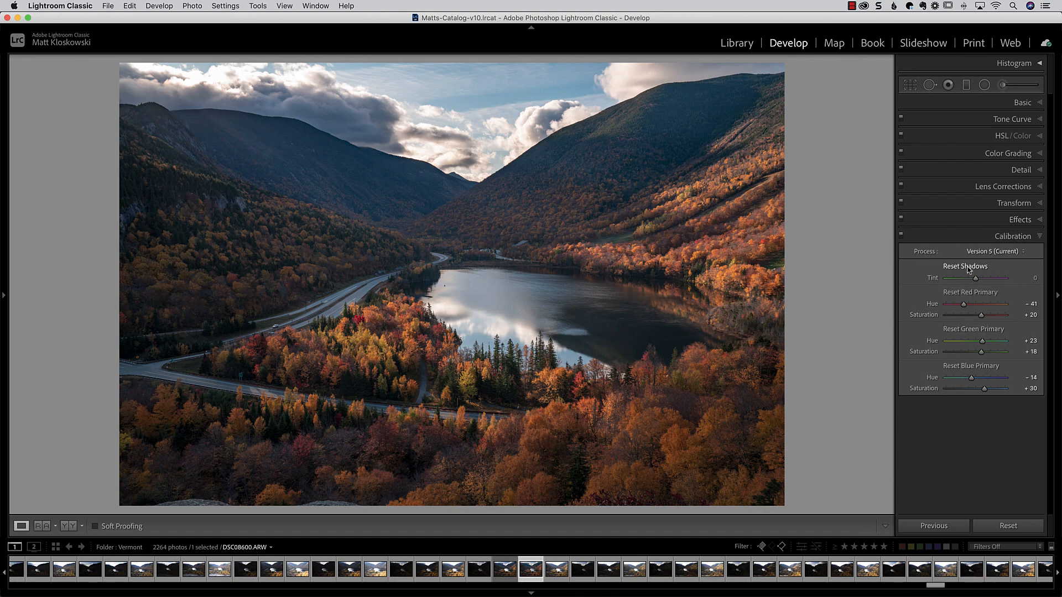
- Reset the Red, Green and Blue Primary calibration settings
alt+click(967, 293)
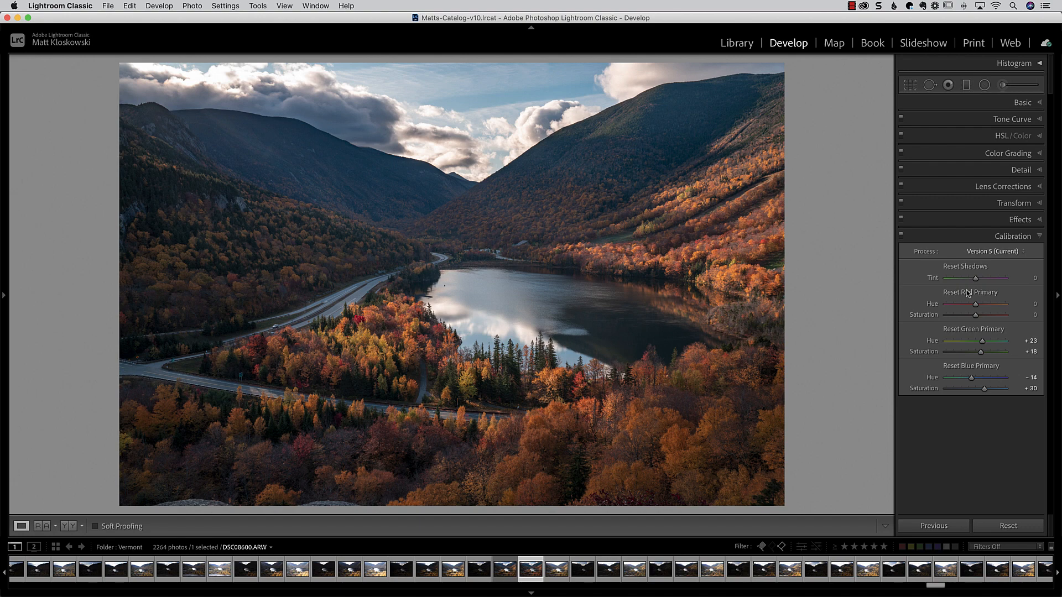
alt+click(966, 330)
alt+click(965, 367)
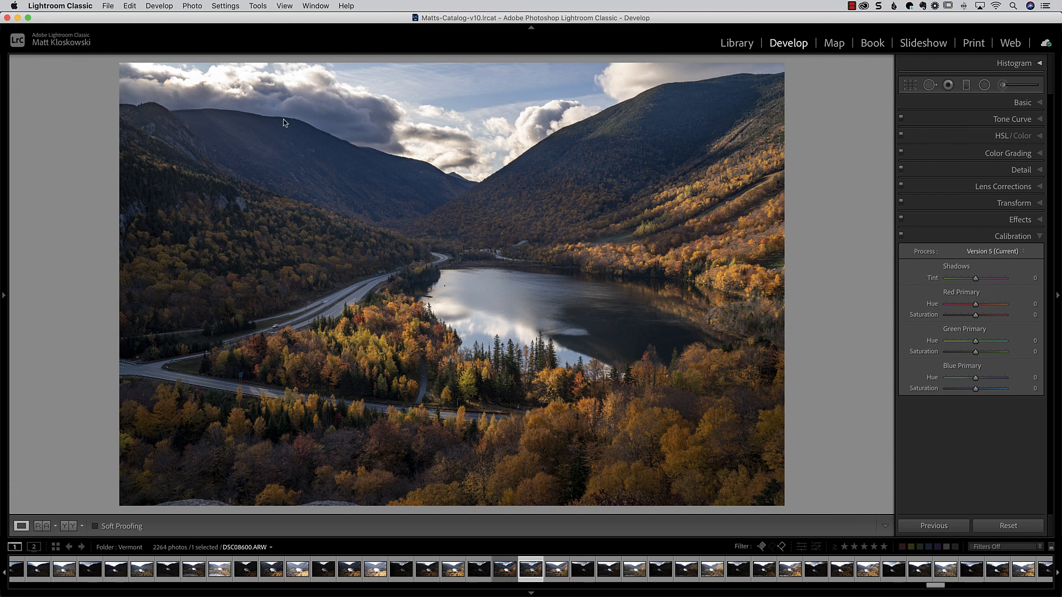
- Open the landscape photo for editing in Adobe Photoshop 2021
click(202, 6)
mouse_move(208, 62)
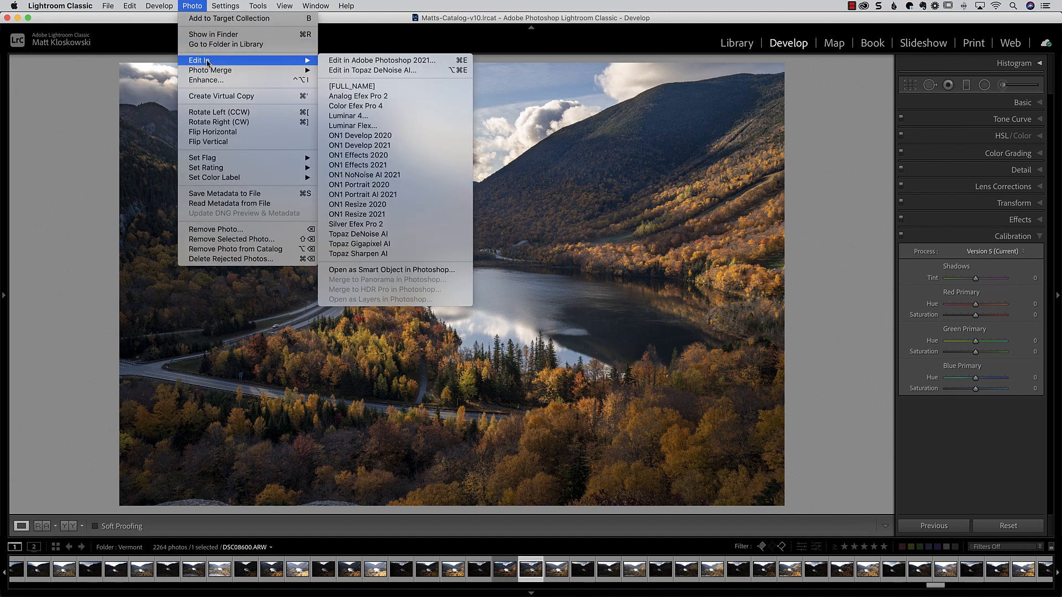
click(385, 61)
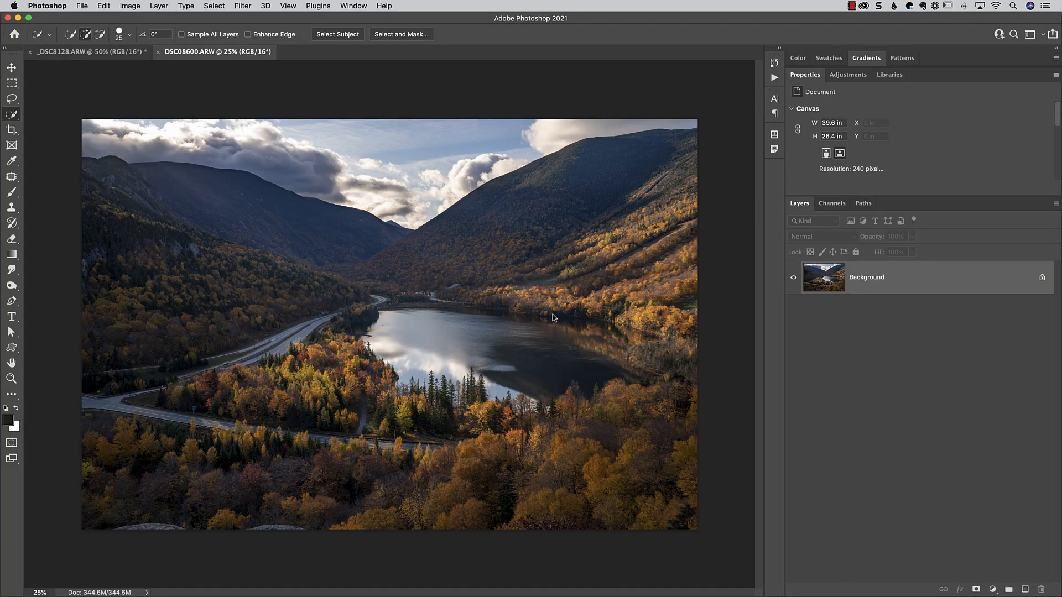
- Add a Color Lookup adjustment layer above the Background layer
click(846, 76)
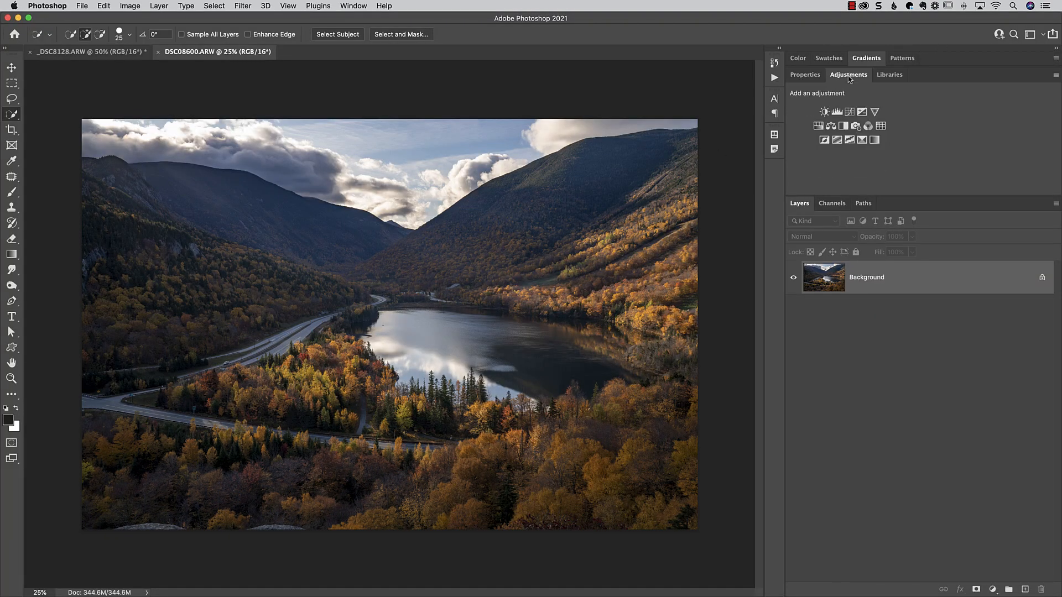
click(349, 7)
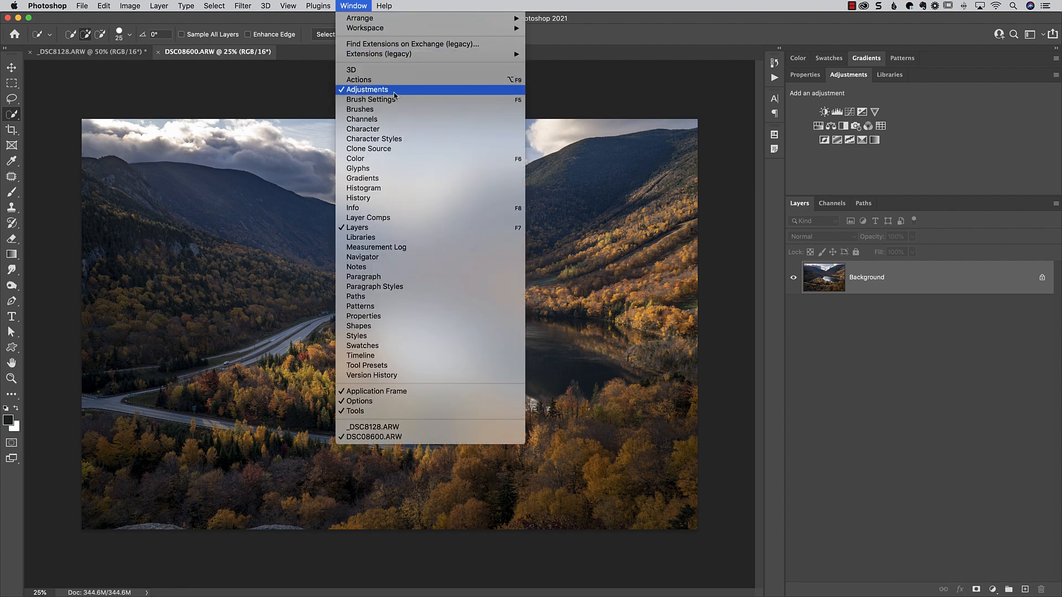
click(354, 6)
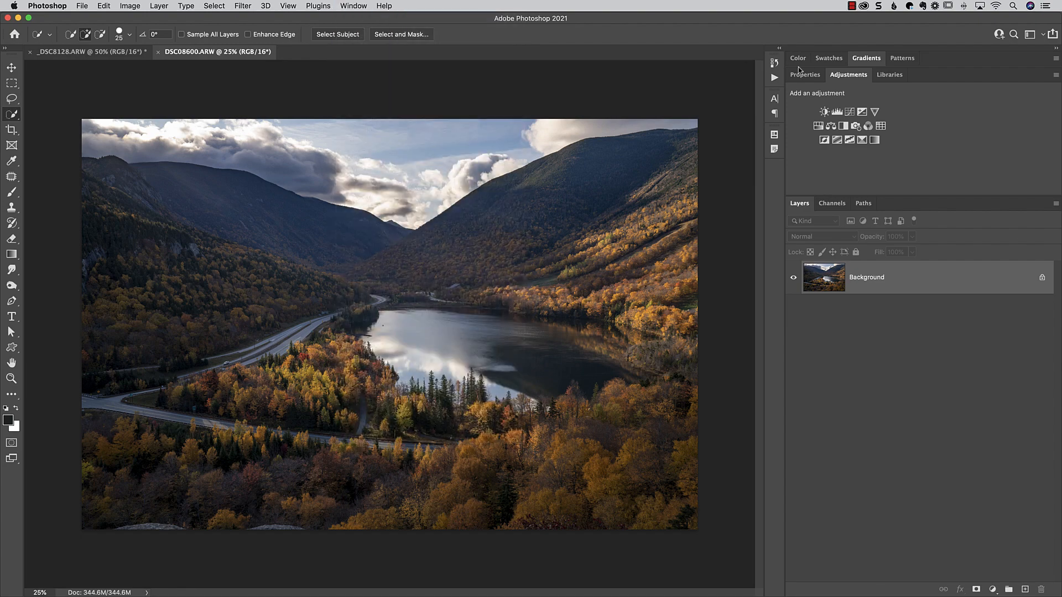
click(880, 127)
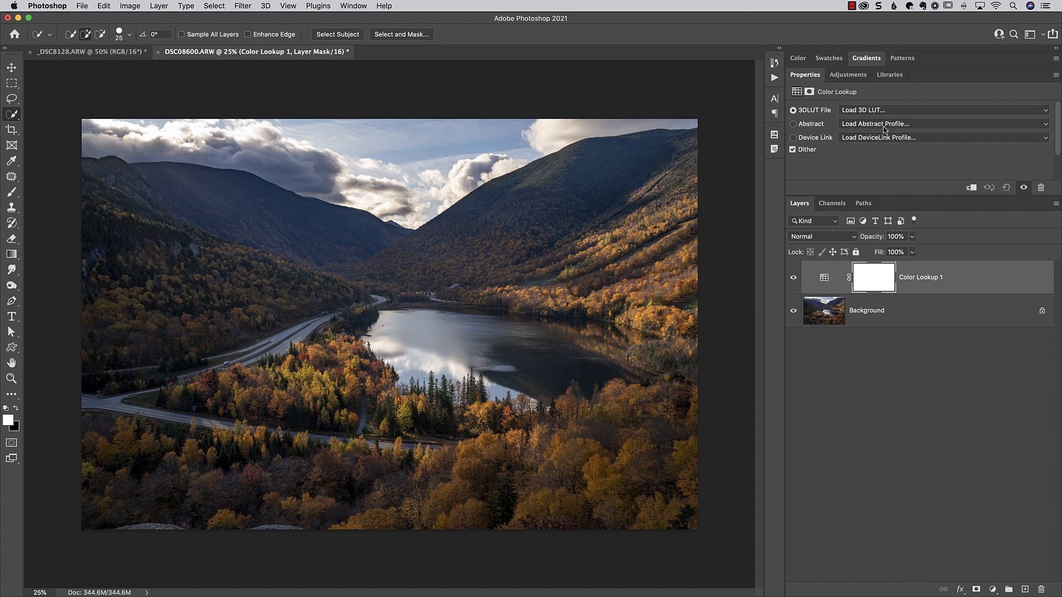
- Try the Crisp_Warm.look 3D LUT at 33% layer opacity and return the opacity to 100%
click(858, 112)
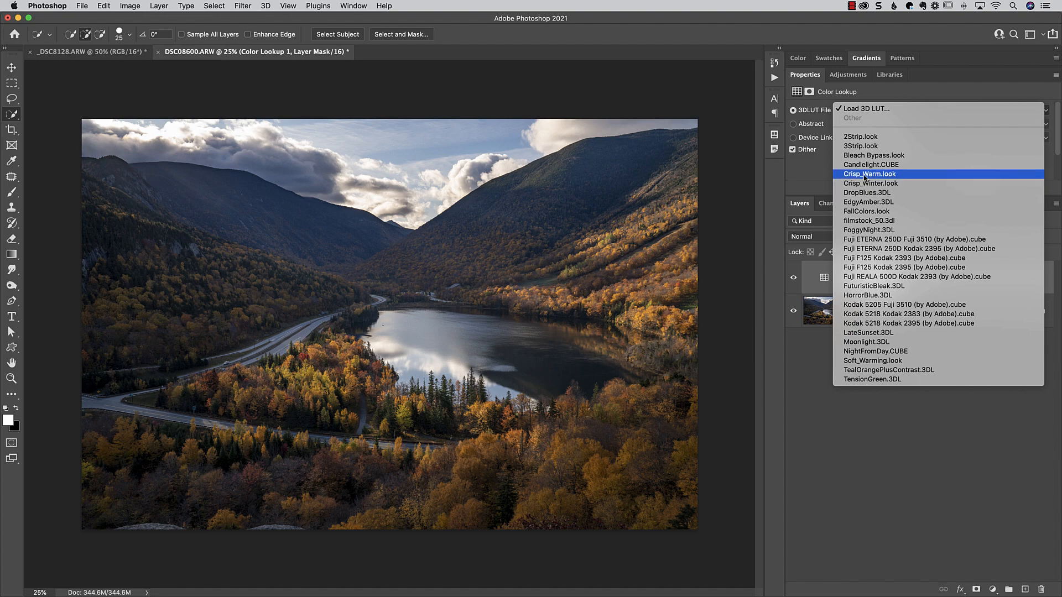
click(882, 175)
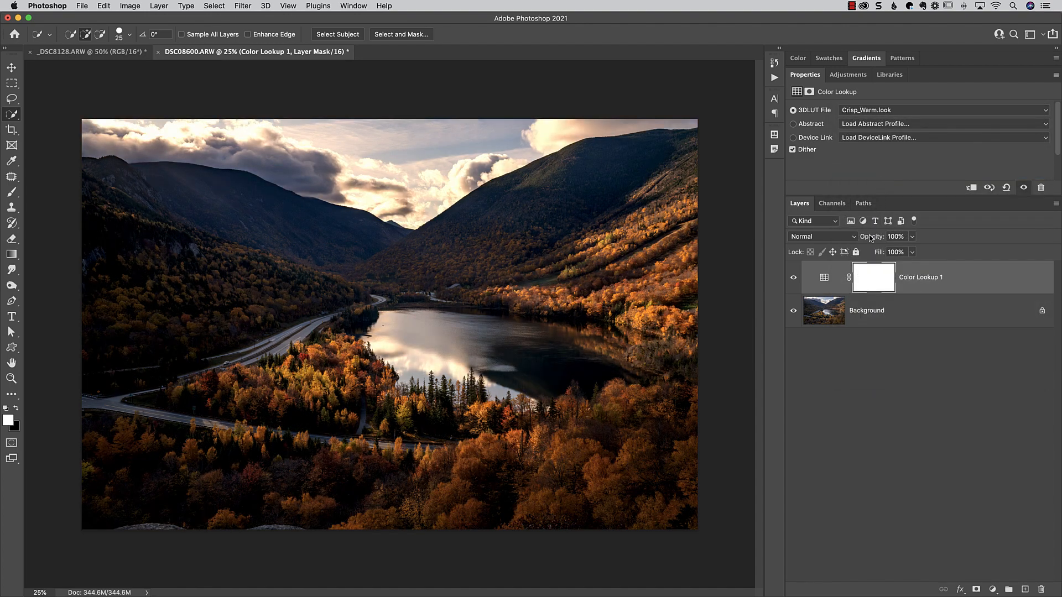
drag(872, 239, 799, 239)
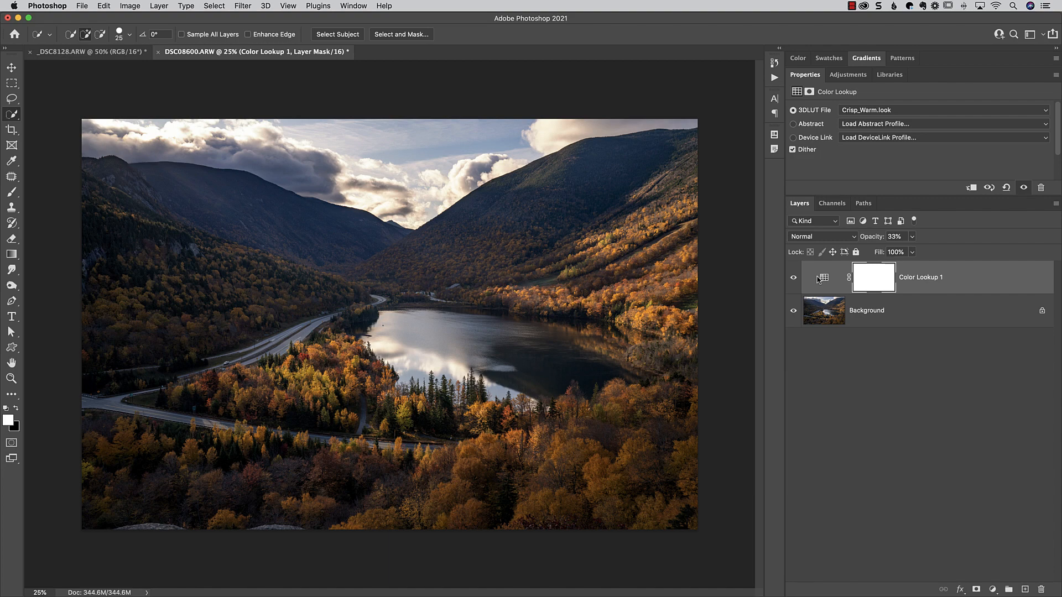
drag(864, 237, 1055, 238)
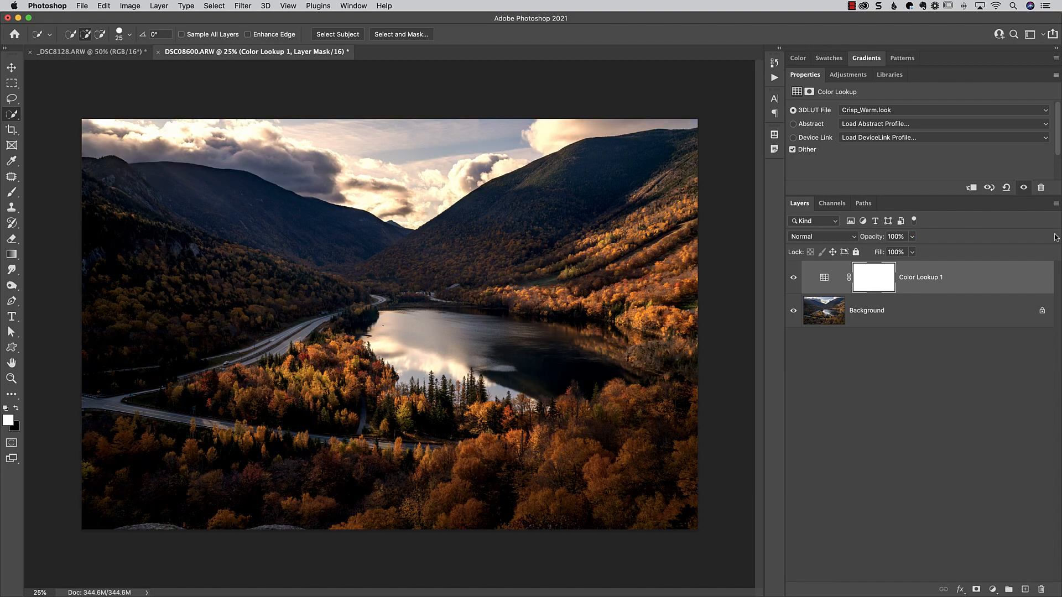
- Load the FallColors.look 3D LUT, compare the photo with and without the layer, and keep its opacity at 100%
click(884, 111)
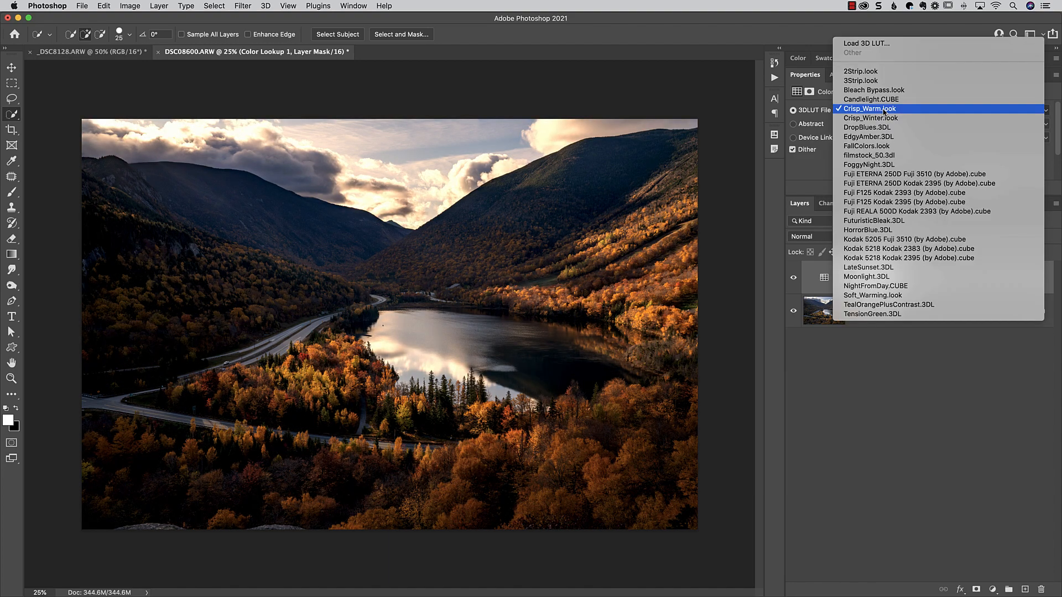
click(853, 149)
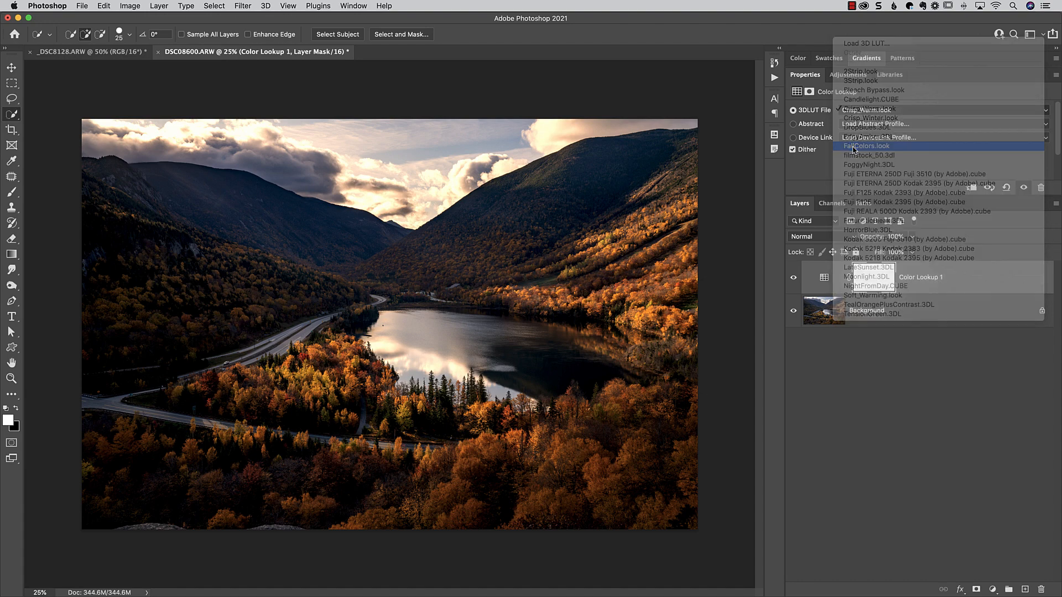
click(793, 277)
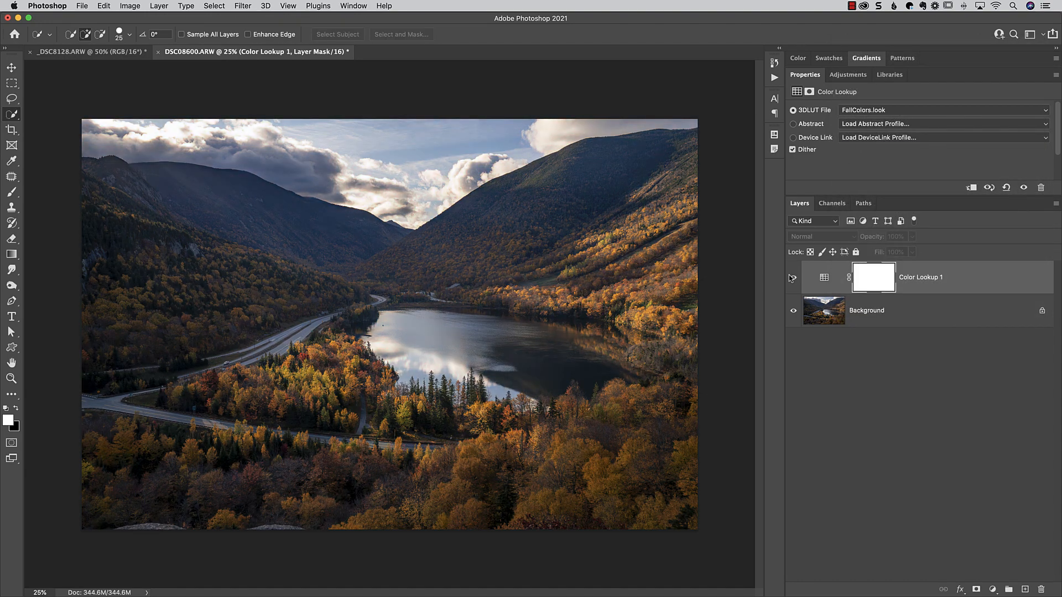
click(792, 277)
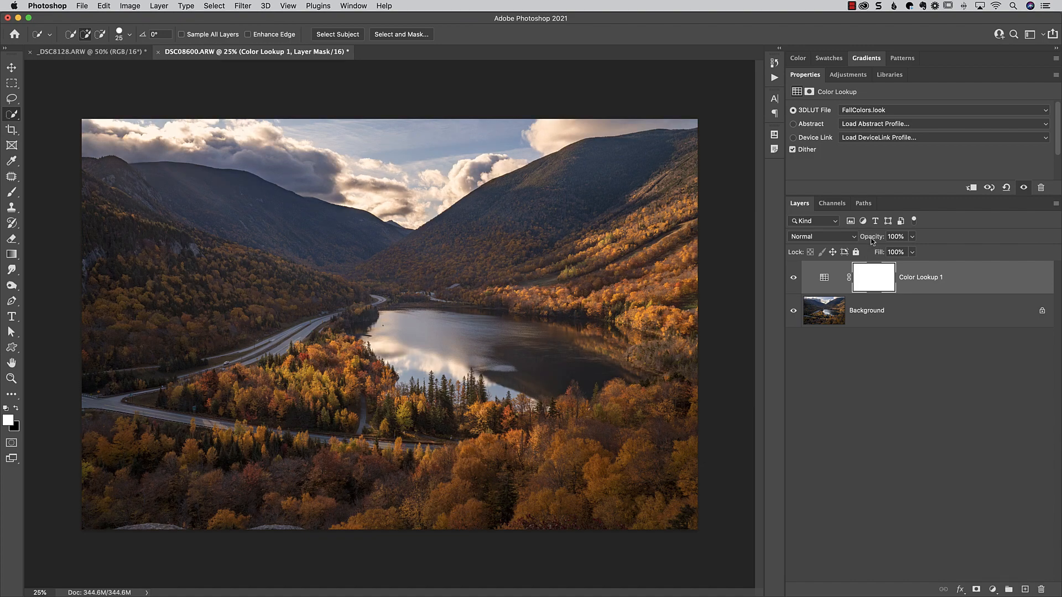
drag(872, 241, 855, 241)
drag(871, 235, 964, 232)
- Paint black over the sky on the Color Lookup mask with a 700-size brush at 100% opacity
key(b)
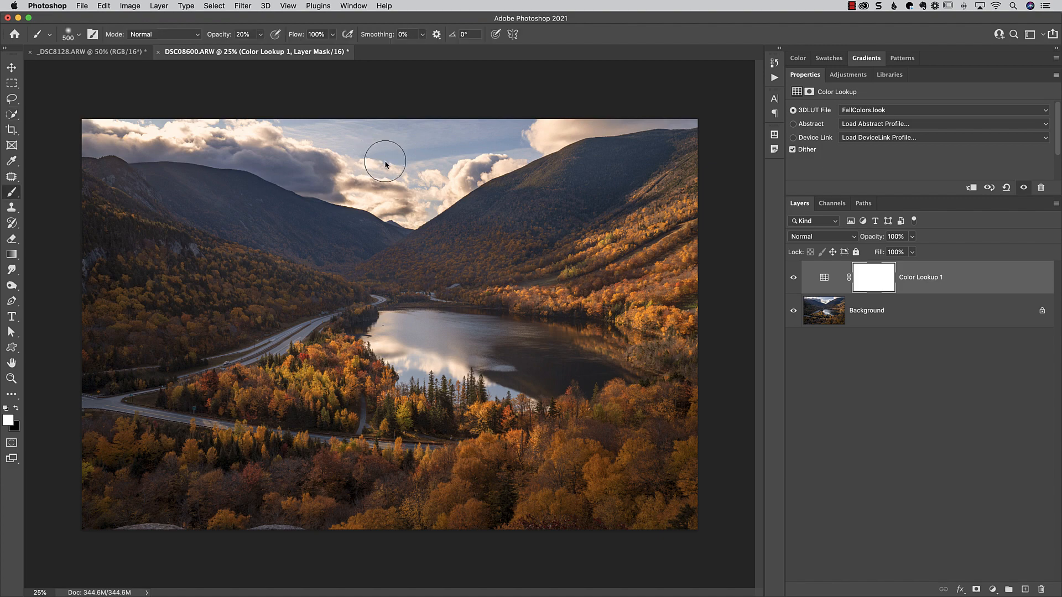
key(bracketright)
key(bracketright)
drag(221, 34, 496, 38)
key(x)
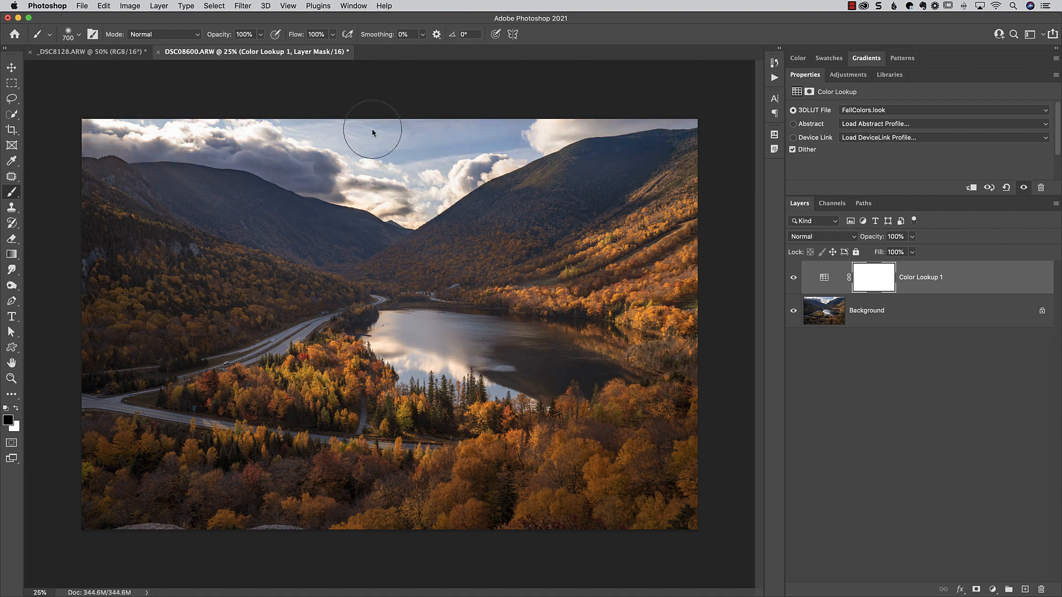
drag(85, 138, 66, 119)
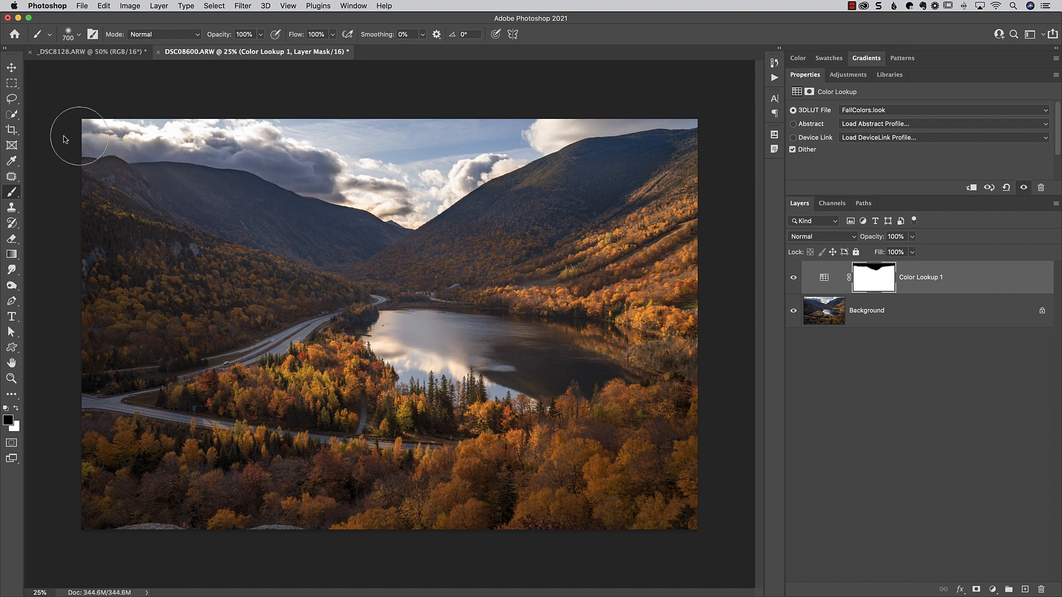
- Set the Color Lookup layer's opacity to 86% and compare the result with the version in Lightroom Classic
click(824, 278)
drag(873, 241, 864, 239)
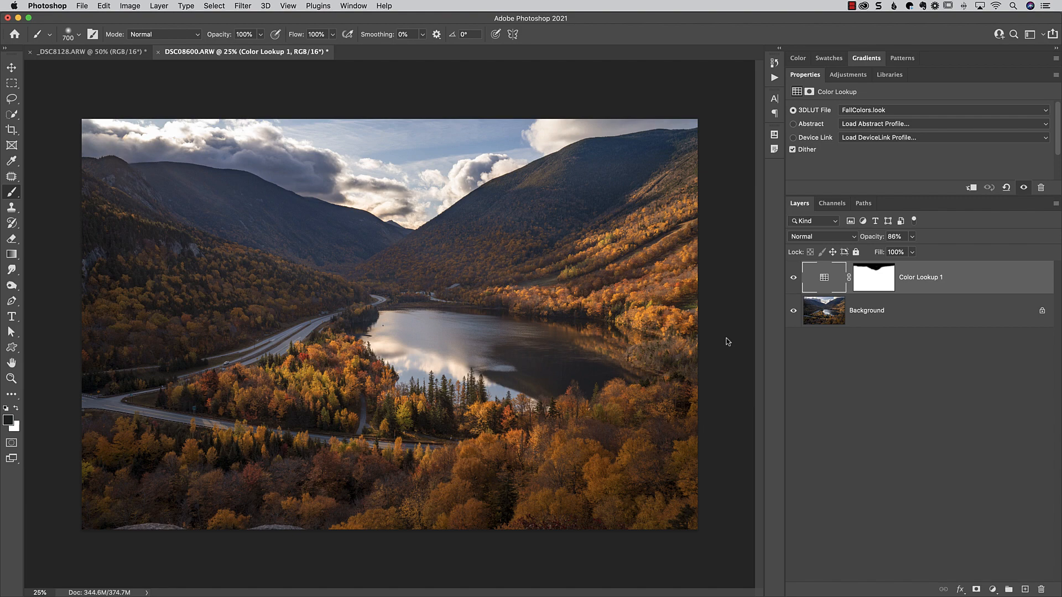
key(super+Tab)
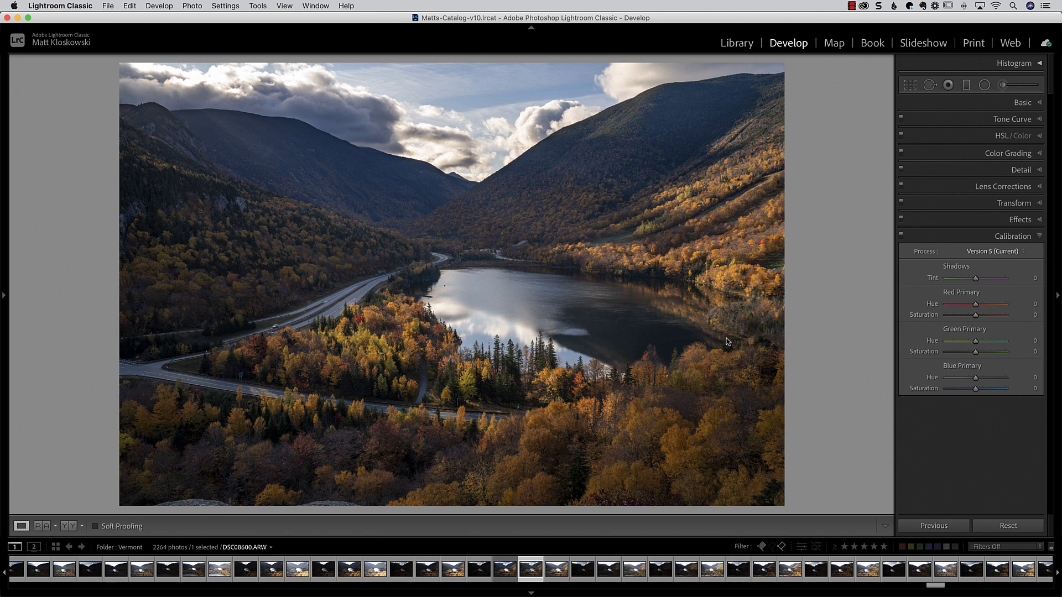
key(super+Tab)
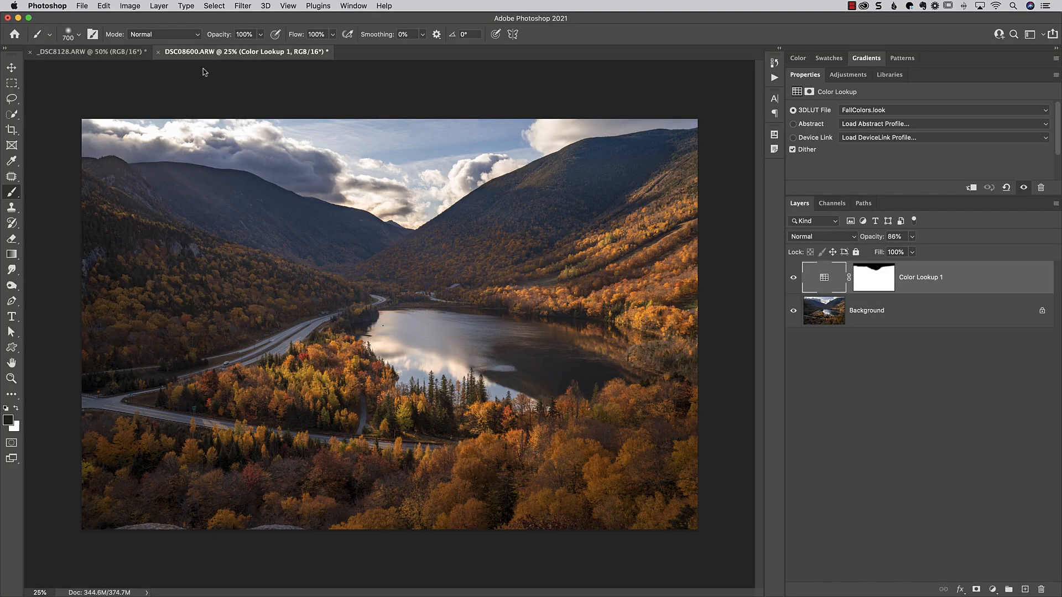
- Save the DSC08600.ARW document with its Color Lookup layer and switch to Lightroom Classic
click(82, 7)
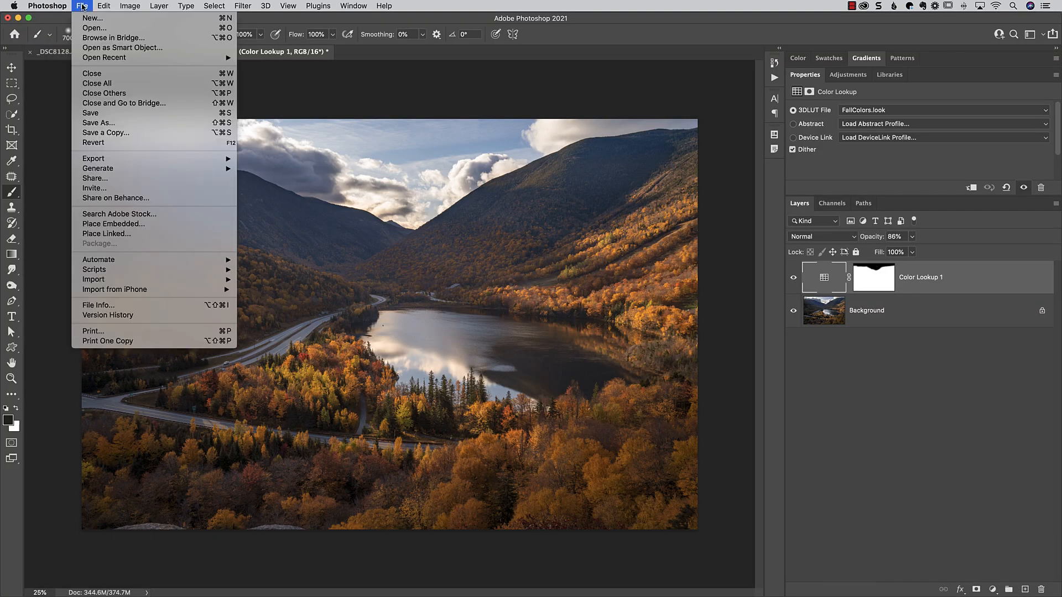
click(98, 114)
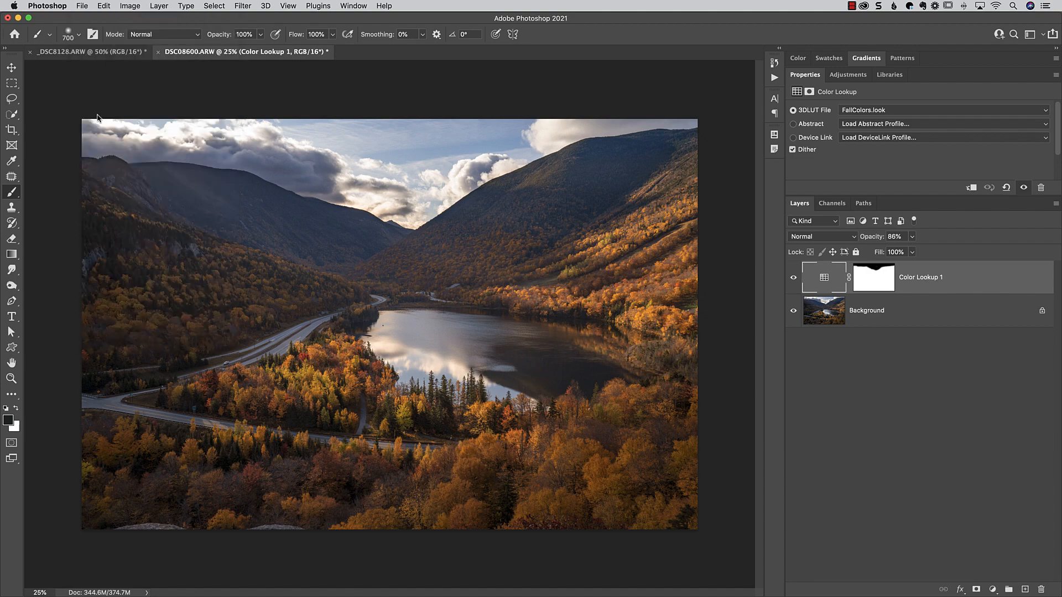
key(super+Tab)
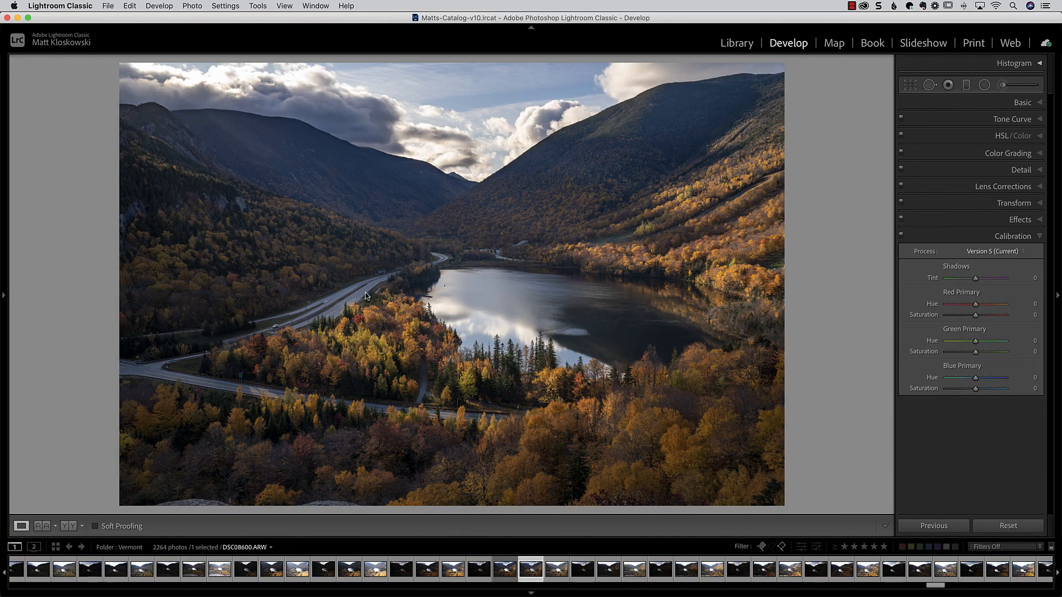
- Crop the photo slightly tighter at the original aspect ratio and straighten it with an angle of -0.61
key(c)
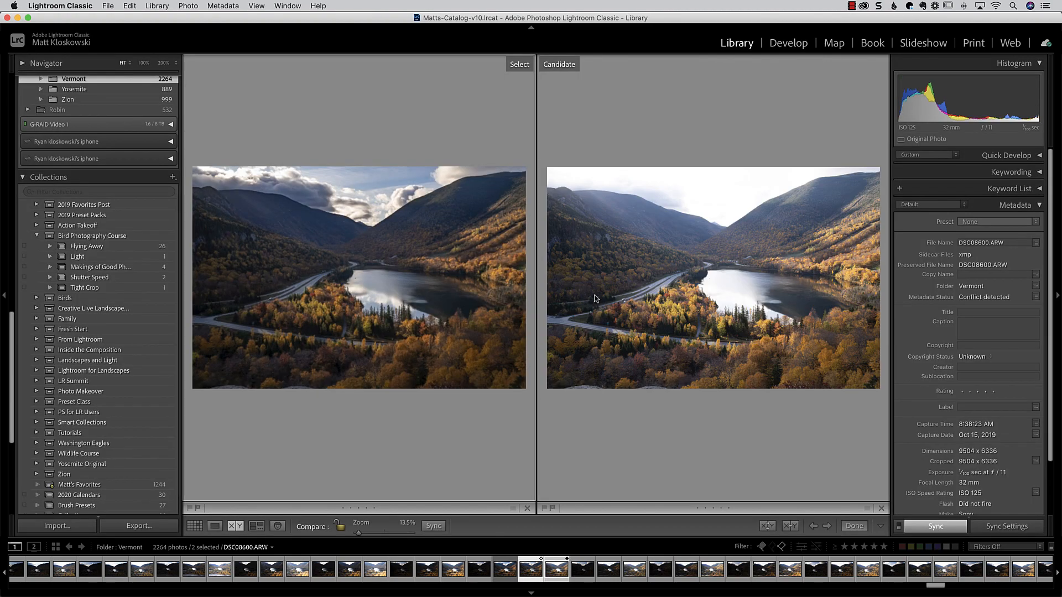
click(788, 43)
key(r)
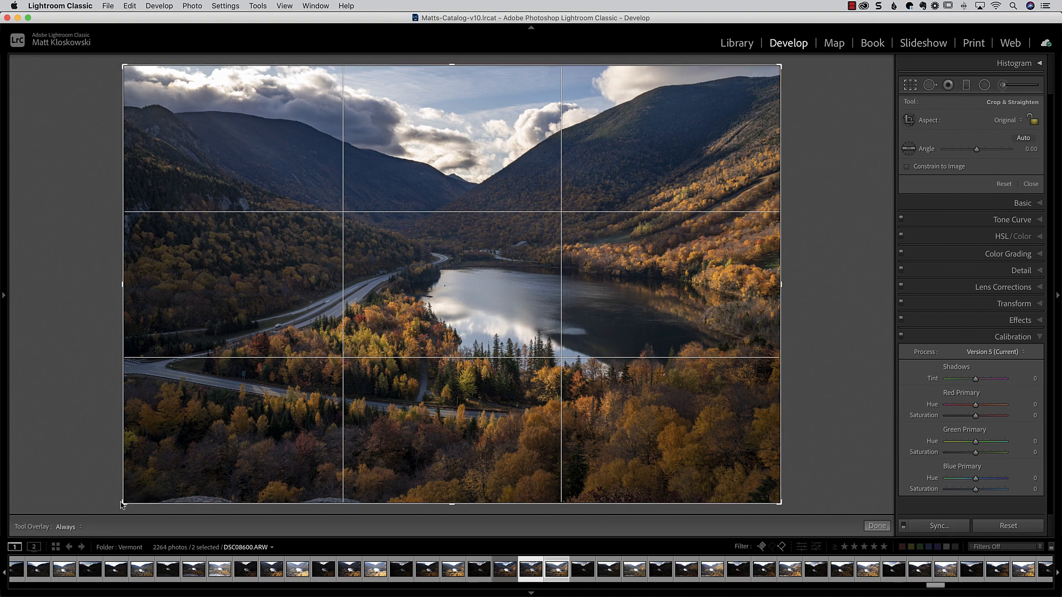
drag(122, 503, 127, 496)
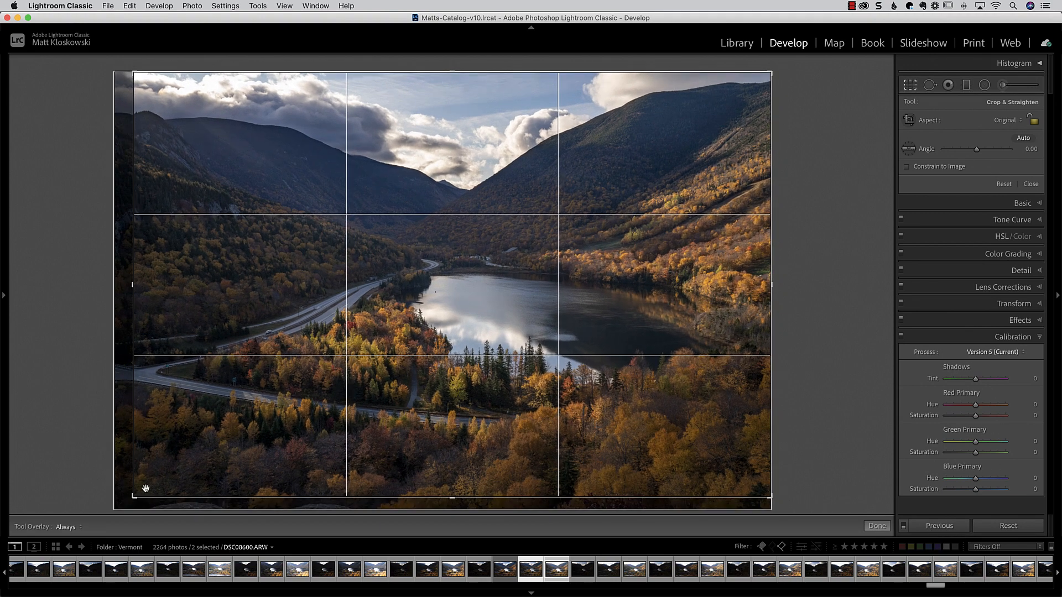
mouse_move(780, 336)
mouse_down()
mouse_move(806, 330)
mouse_move(790, 323)
mouse_up()
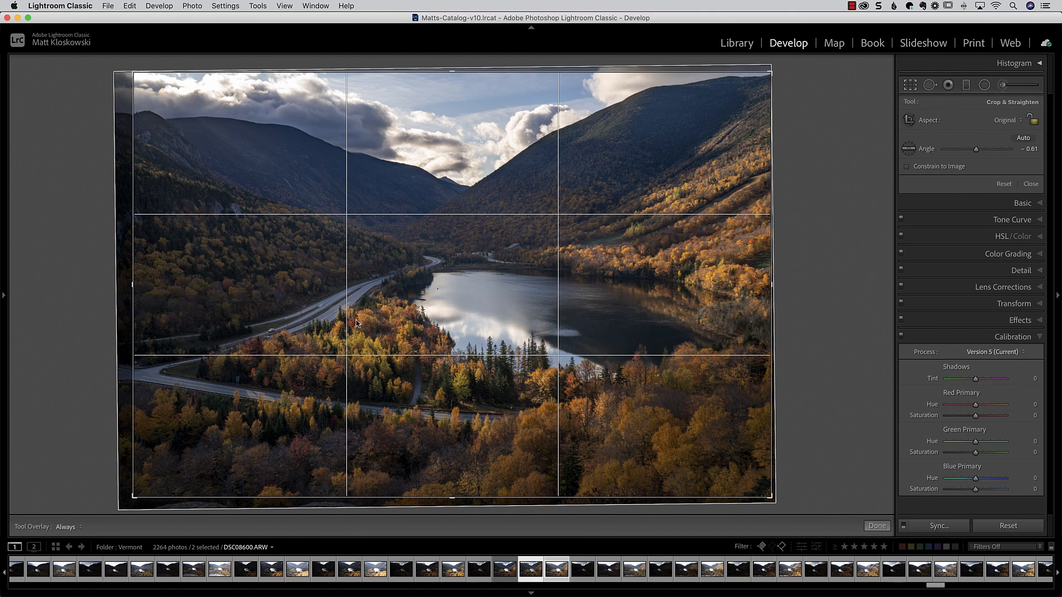
key(Return)
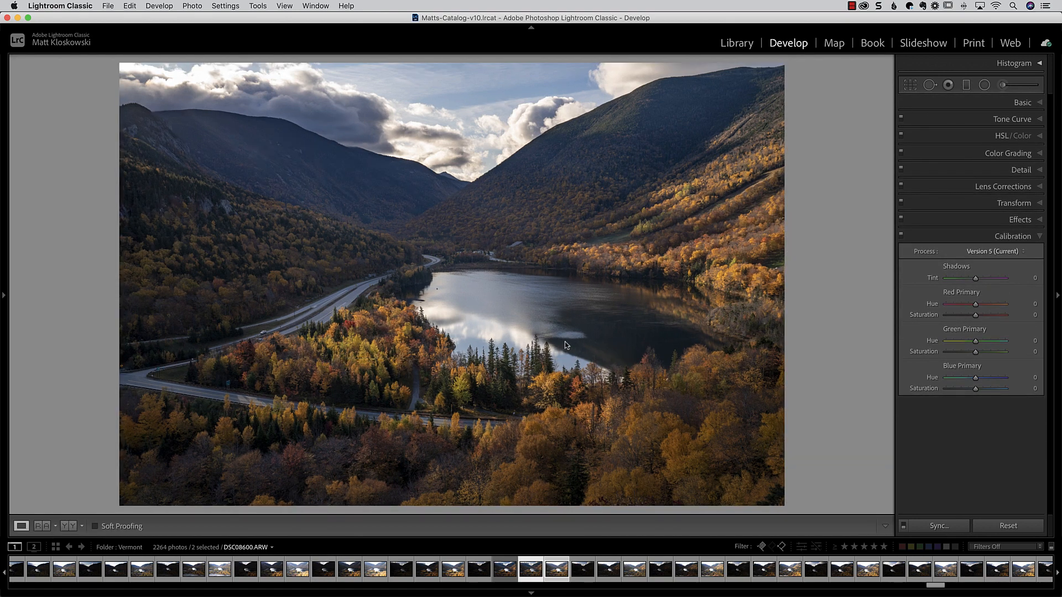
- Add a Highlight Priority post-crop vignette with Amount -8, Midpoint 0 and Feather 100
click(1019, 220)
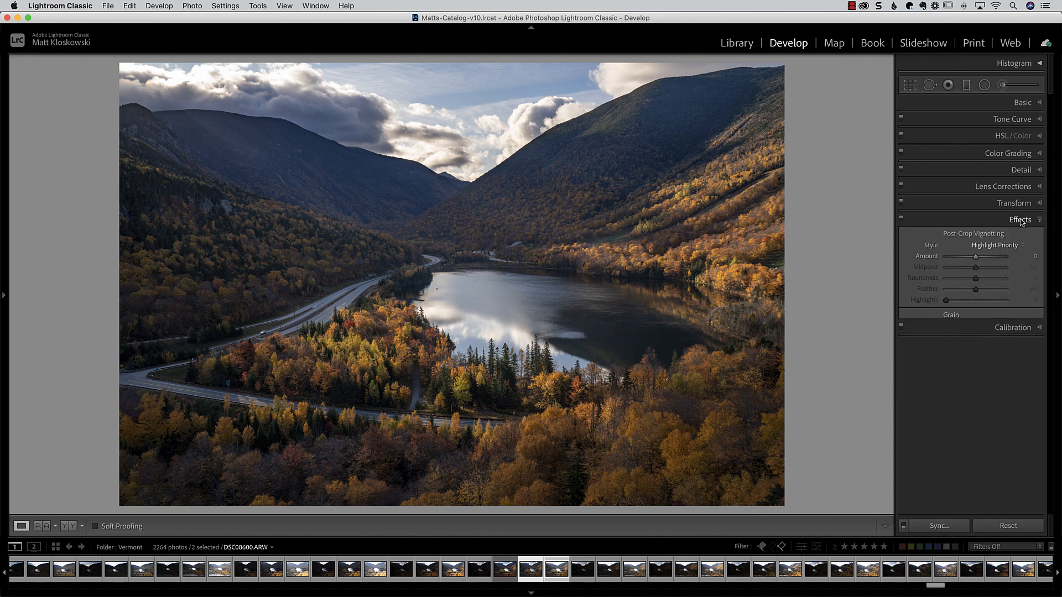
drag(970, 256, 1010, 291)
mouse_move(972, 256)
mouse_down()
mouse_move(955, 256)
mouse_move(974, 257)
mouse_up()
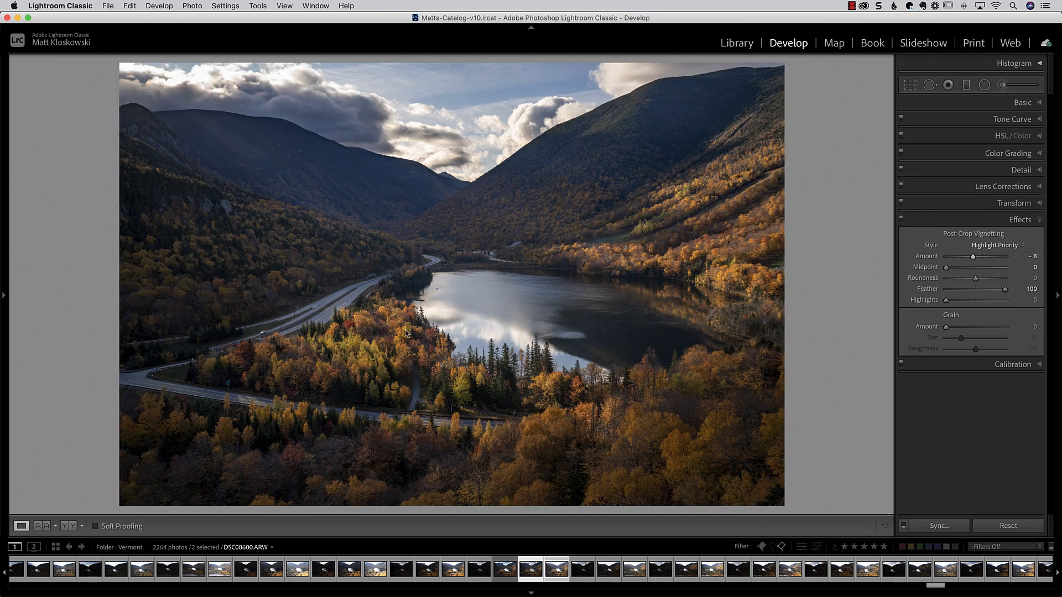